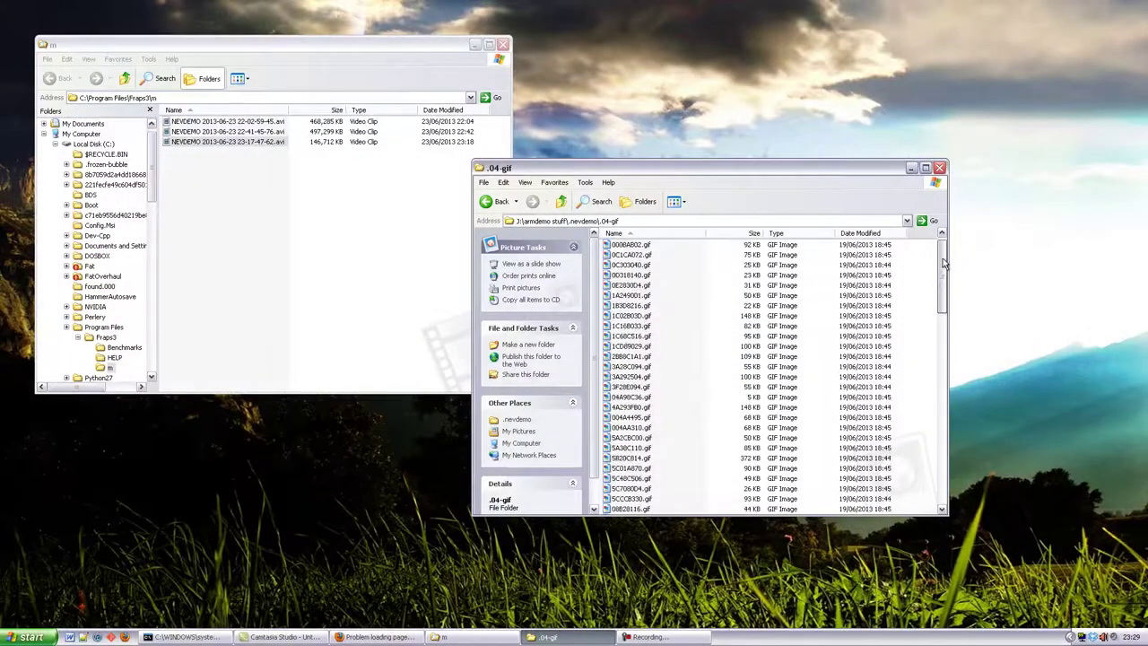
Preview an extracted GIF from the .04-gif folder, then open armdemo.pl from armdemo stuff in Notepad++.
{"action": "mouse_move", "coordinate": [942, 262]}
{"action": "left_mouse_down"}
{"action": "mouse_move", "coordinate": [941, 457]}
{"action": "mouse_move", "coordinate": [927, 318]}
{"action": "mouse_move", "coordinate": [934, 247]}
{"action": "left_mouse_up"}
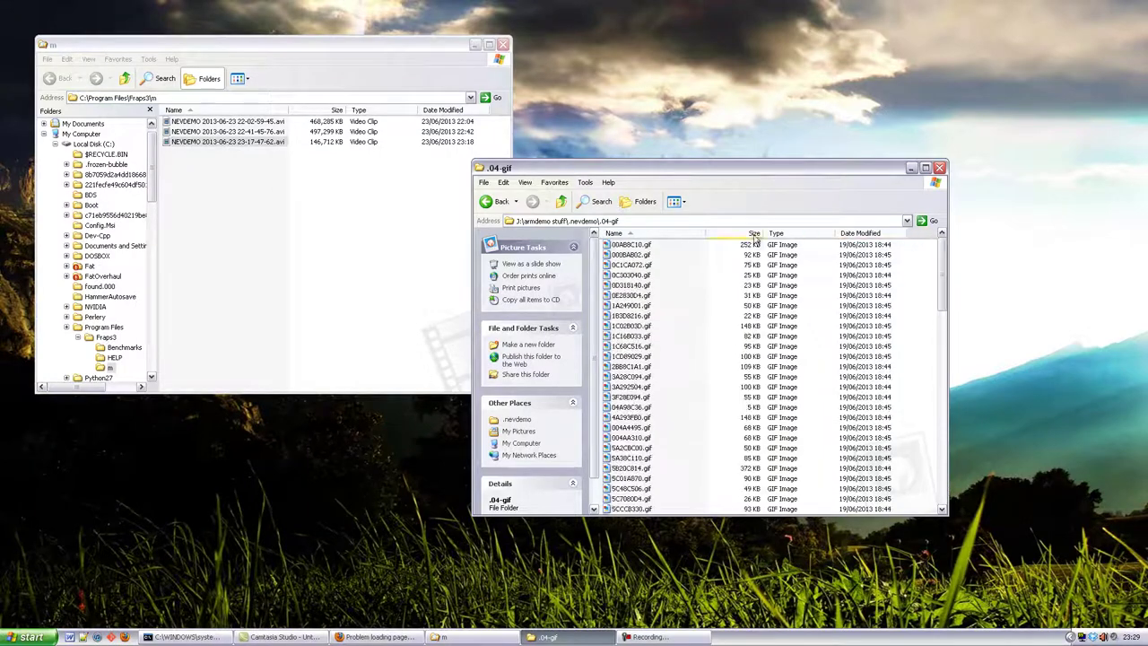
{"action": "double_click", "coordinate": [632, 247]}
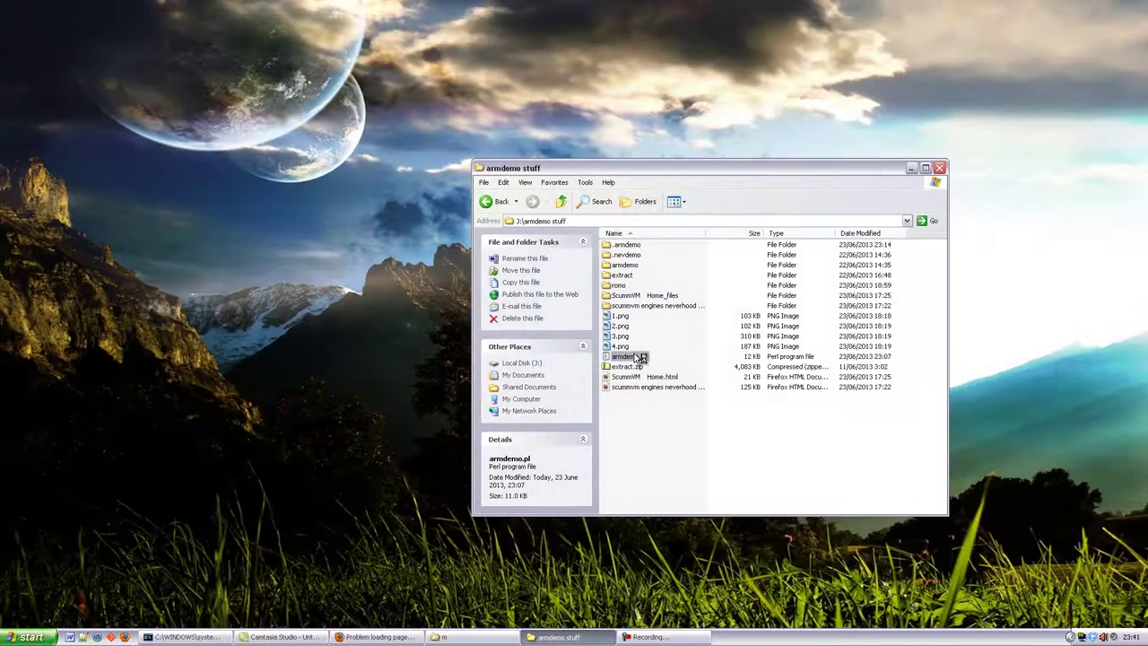
{"action": "double_click", "coordinate": [625, 356]}
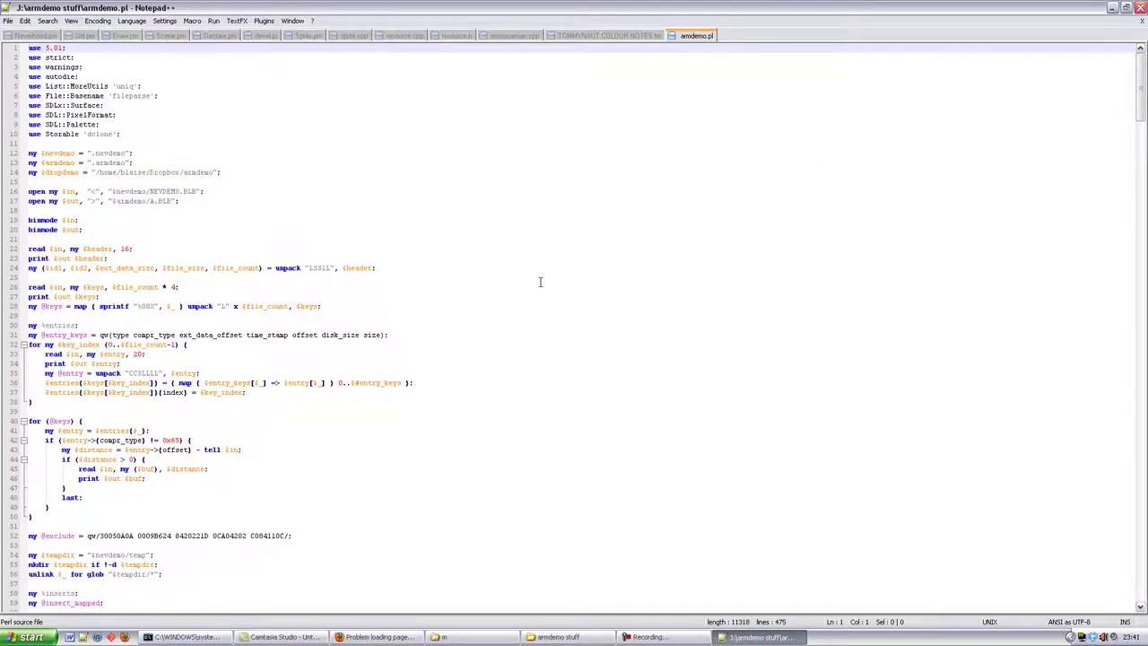
{"action": "scroll", "coordinate": [551, 314], "scroll_direction": "down", "scroll_amount": 5}
{"action": "scroll", "coordinate": [553, 318], "scroll_direction": "down", "scroll_amount": 6}
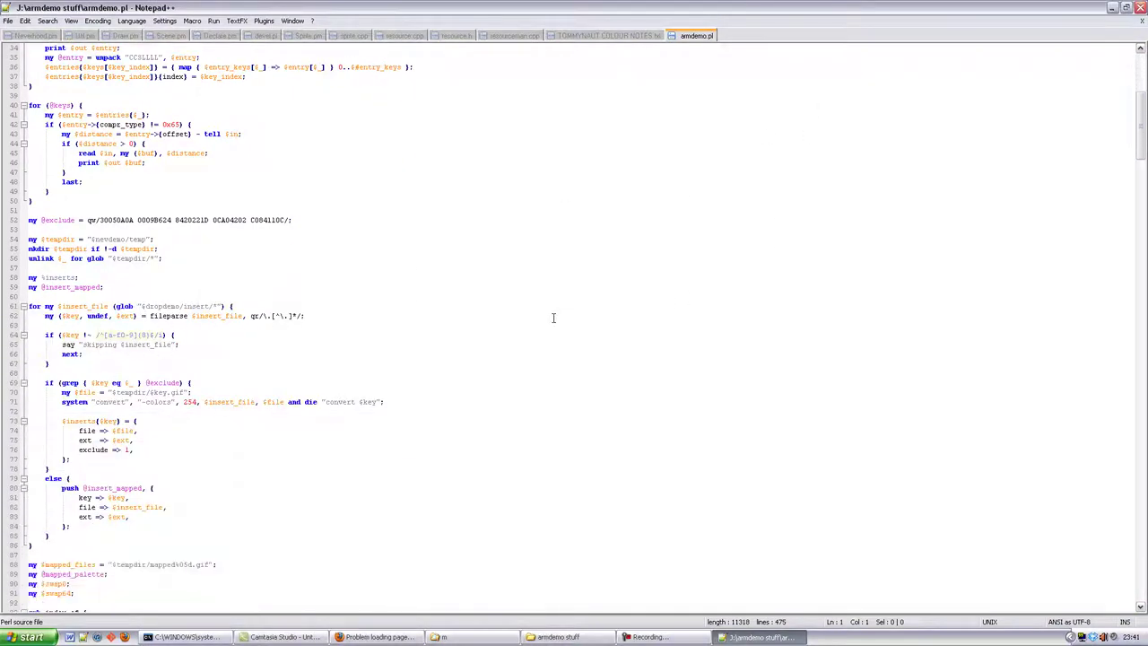
{"action": "scroll", "coordinate": [553, 318], "scroll_direction": "down", "scroll_amount": 6}
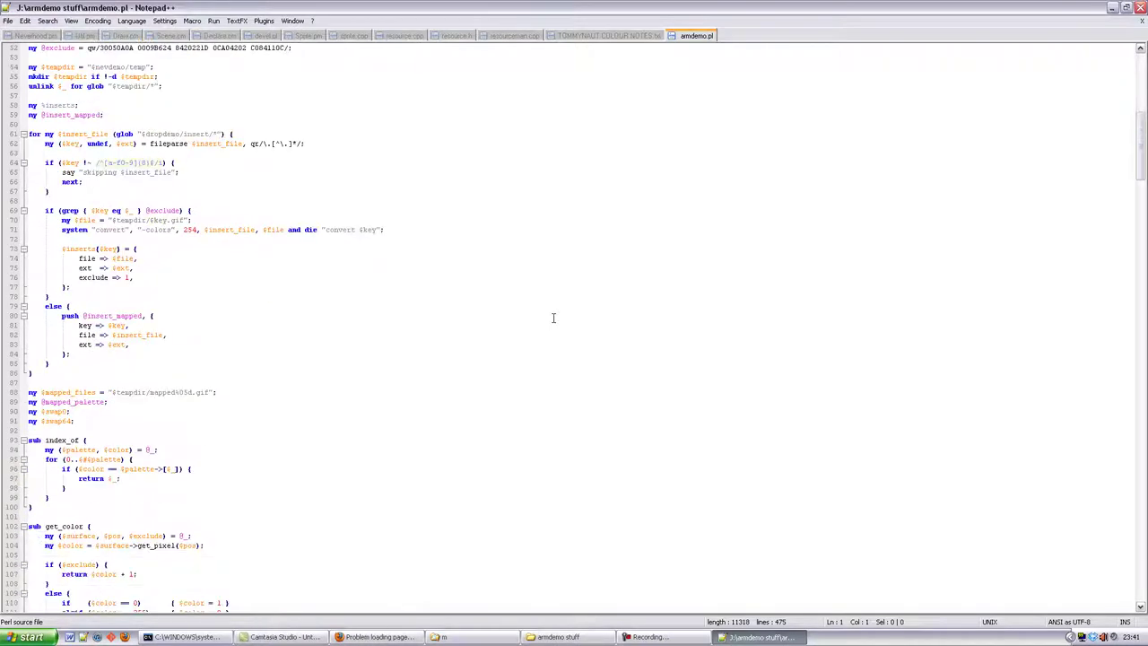
{"action": "scroll", "coordinate": [554, 317], "scroll_direction": "down", "scroll_amount": 7}
{"action": "scroll", "coordinate": [554, 318], "scroll_direction": "down", "scroll_amount": 7}
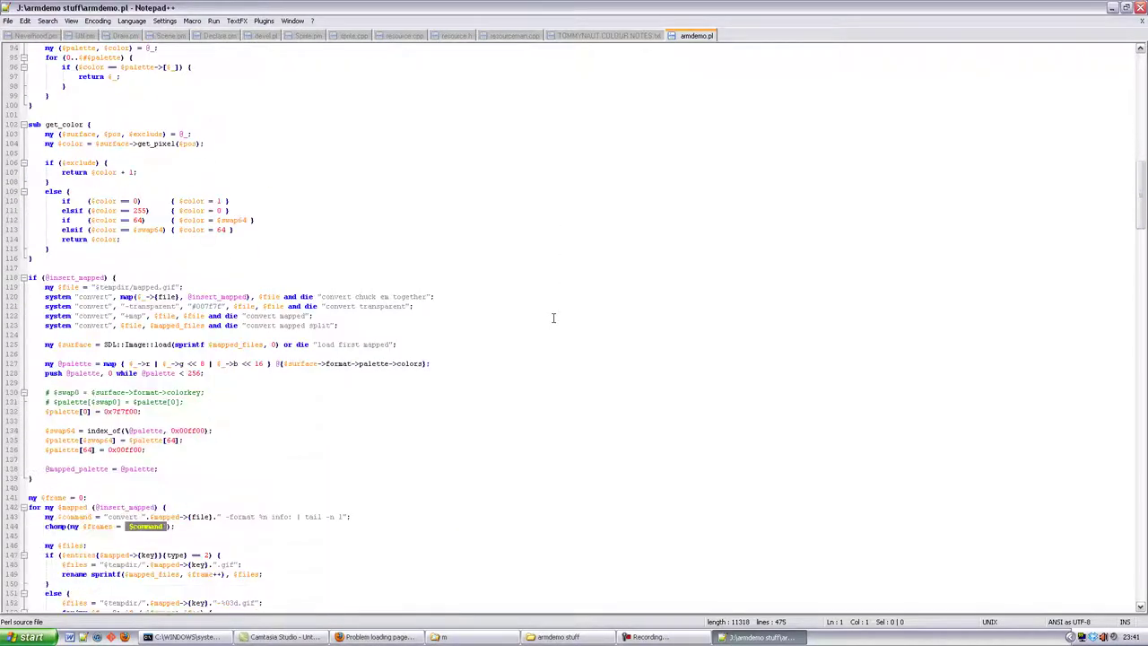
{"action": "scroll", "coordinate": [553, 318], "scroll_direction": "down", "scroll_amount": 8}
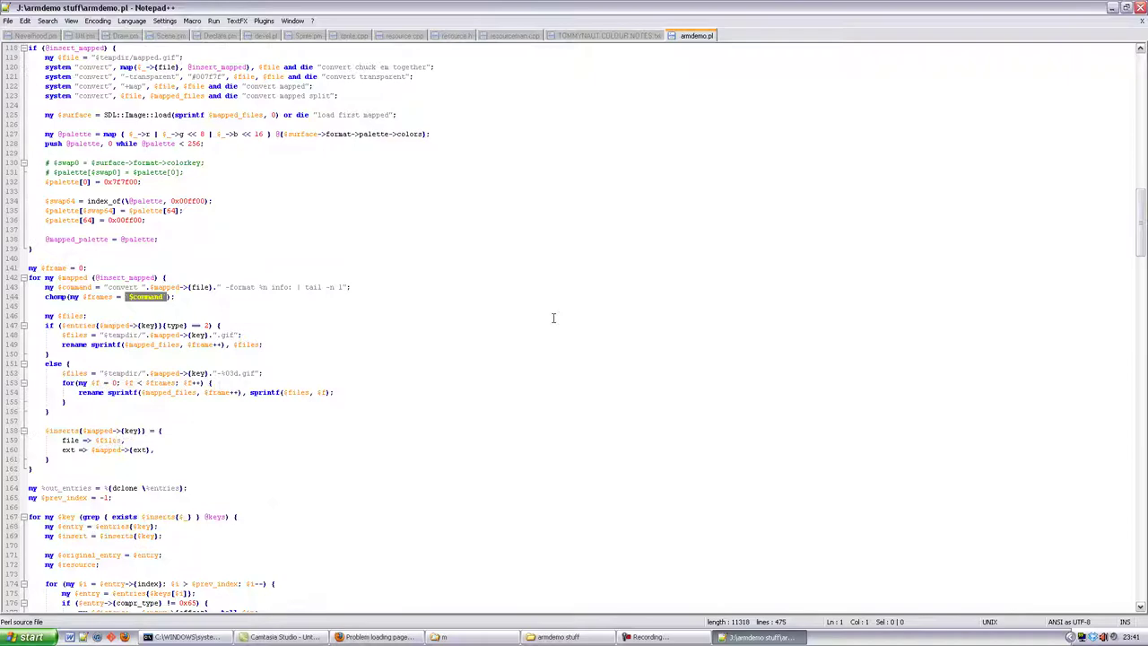
{"action": "scroll", "coordinate": [553, 318], "scroll_direction": "down", "scroll_amount": 9}
{"action": "scroll", "coordinate": [553, 317], "scroll_direction": "down", "scroll_amount": 8}
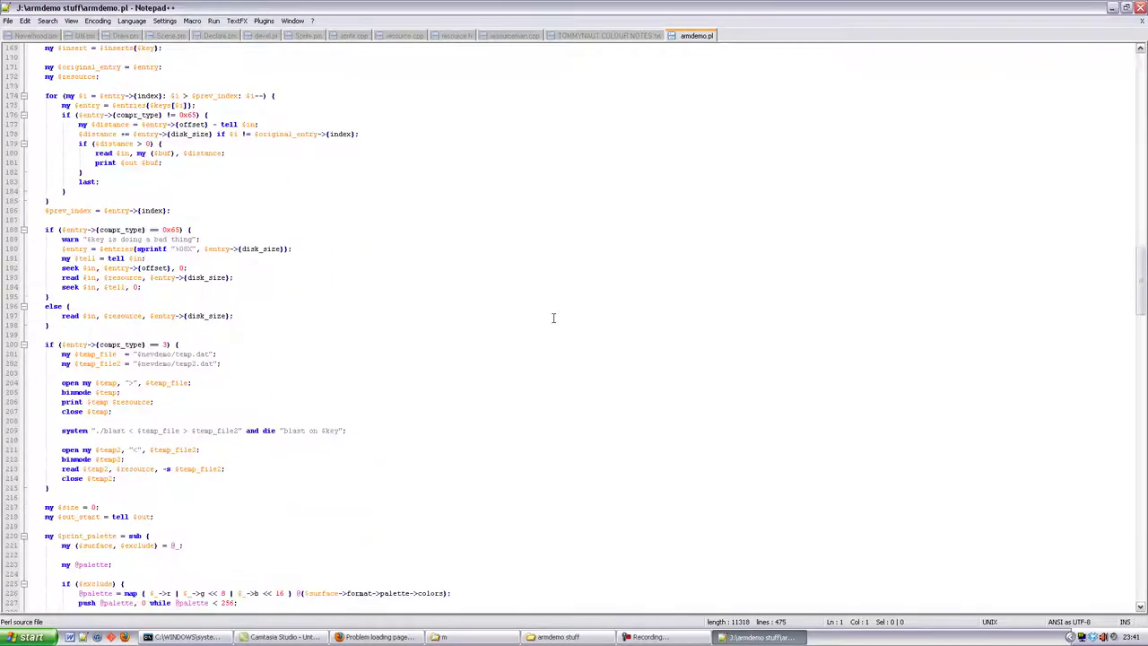
{"action": "scroll", "coordinate": [554, 317], "scroll_direction": "down", "scroll_amount": 9}
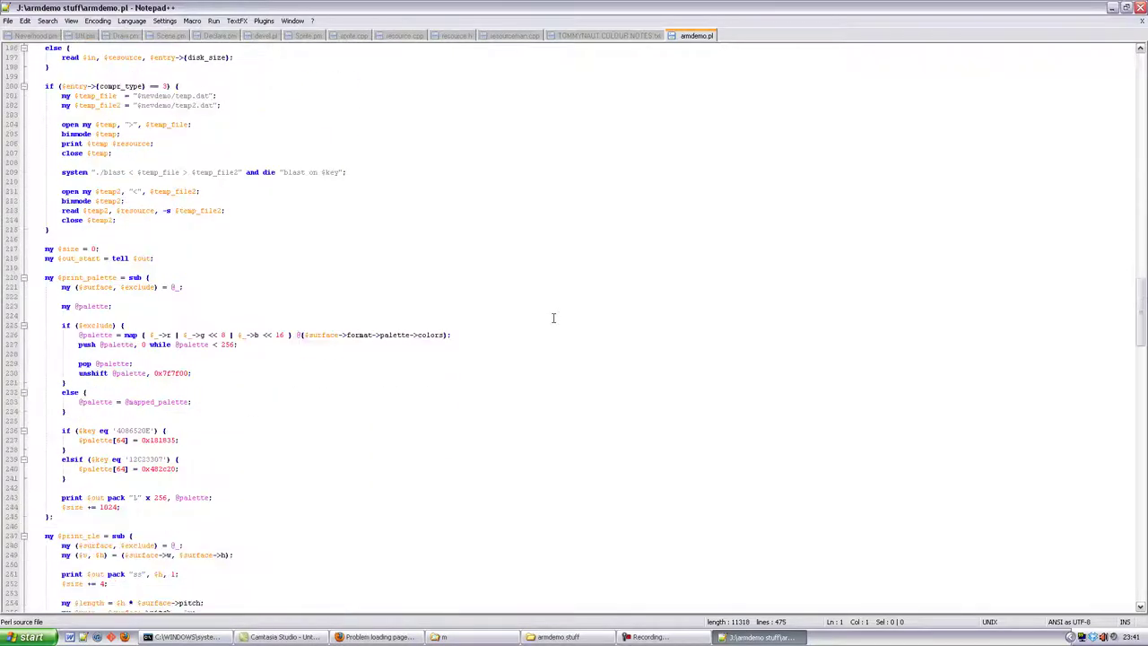
{"action": "scroll", "coordinate": [554, 318], "scroll_direction": "down", "scroll_amount": 9}
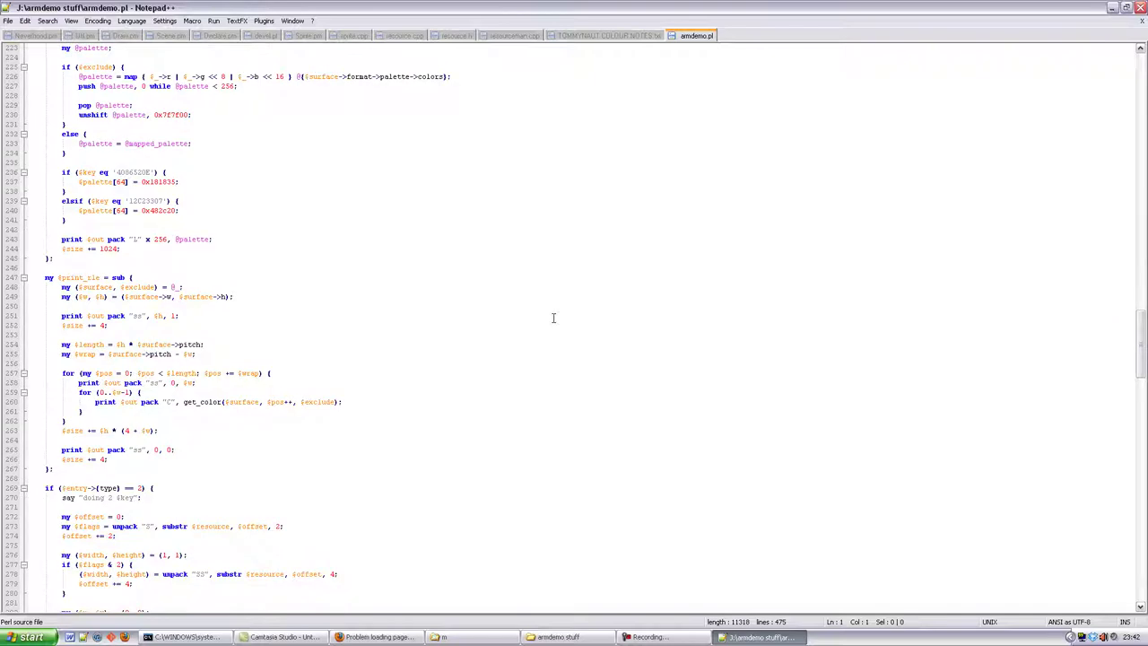
{"action": "scroll", "coordinate": [553, 318], "scroll_direction": "down", "scroll_amount": 8}
{"action": "scroll", "coordinate": [554, 317], "scroll_direction": "down", "scroll_amount": 8}
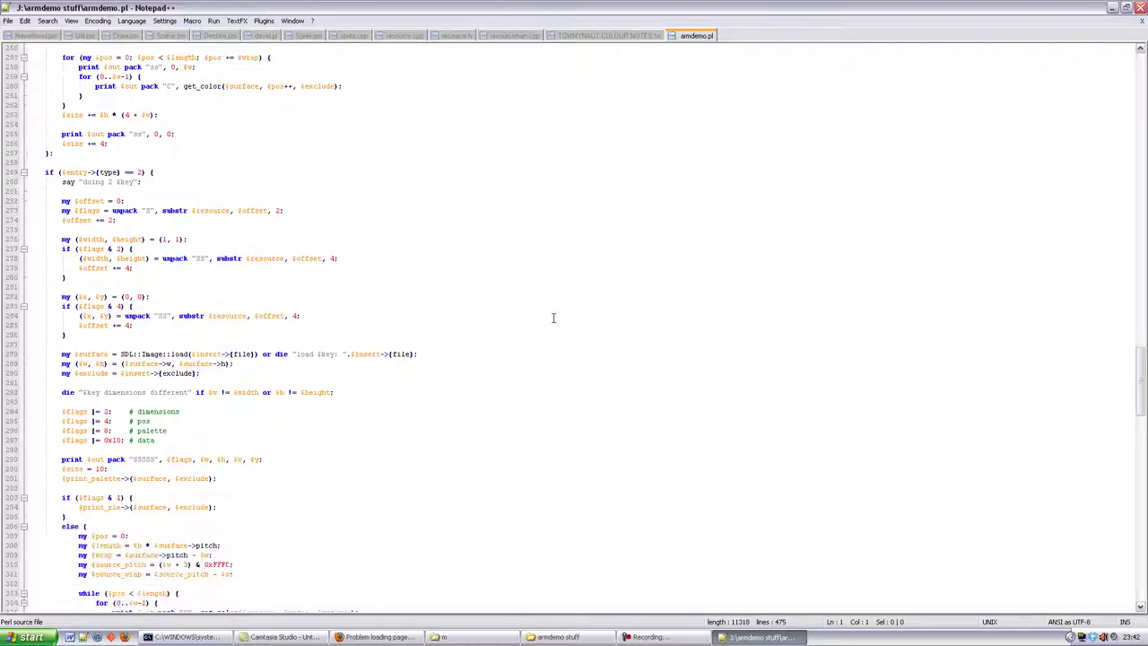
{"action": "scroll", "coordinate": [554, 318], "scroll_direction": "down", "scroll_amount": 8}
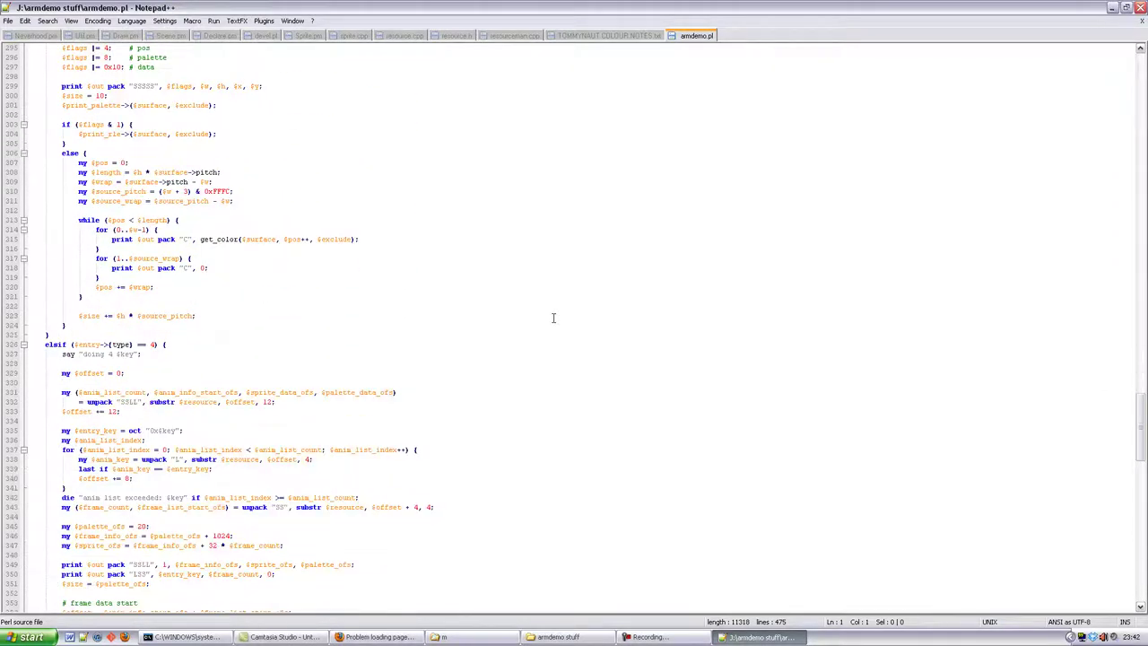
{"action": "scroll", "coordinate": [553, 317], "scroll_direction": "down", "scroll_amount": 9}
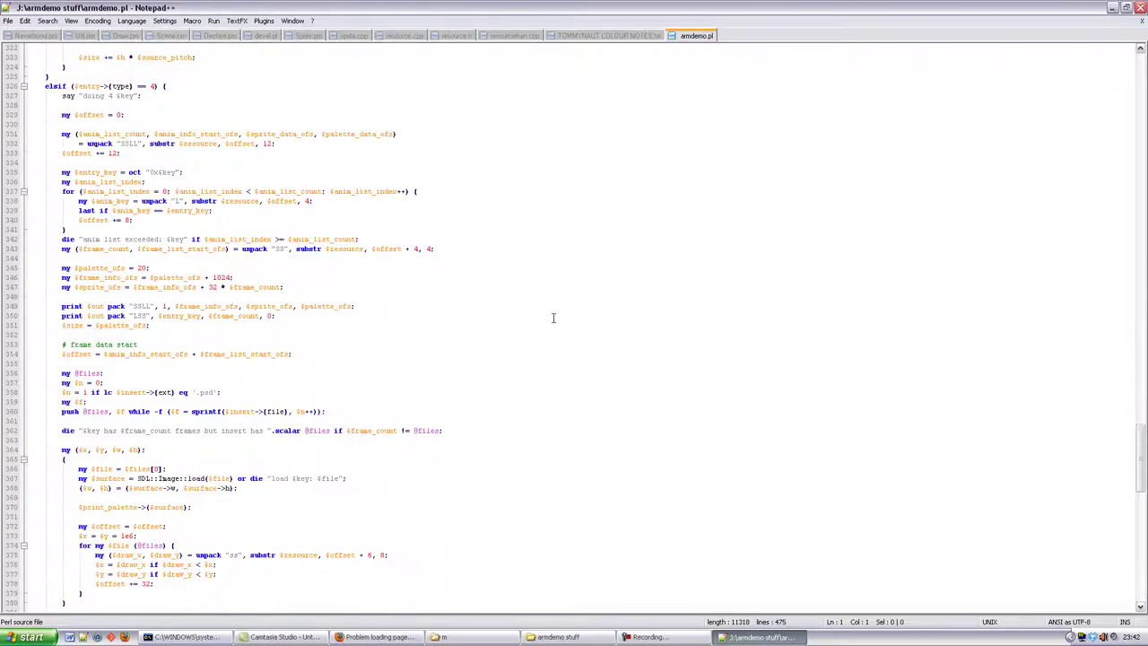
{"action": "scroll", "coordinate": [553, 318], "scroll_direction": "down", "scroll_amount": 8}
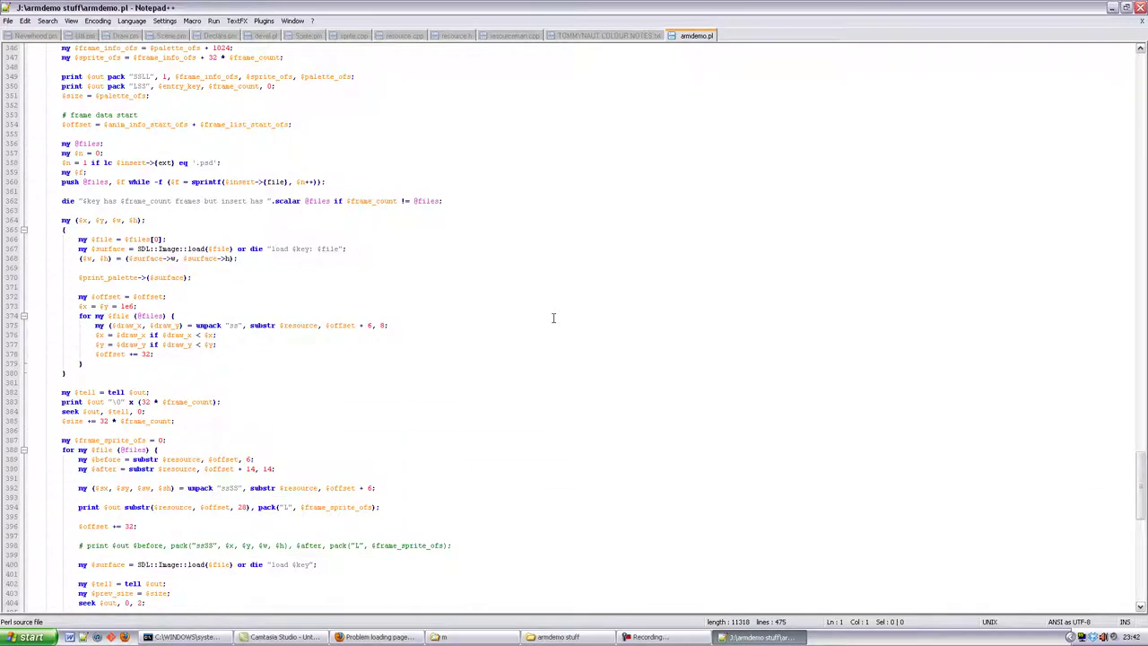
{"action": "scroll", "coordinate": [553, 318], "scroll_direction": "down", "scroll_amount": 9}
{"action": "scroll", "coordinate": [553, 317], "scroll_direction": "down", "scroll_amount": 8}
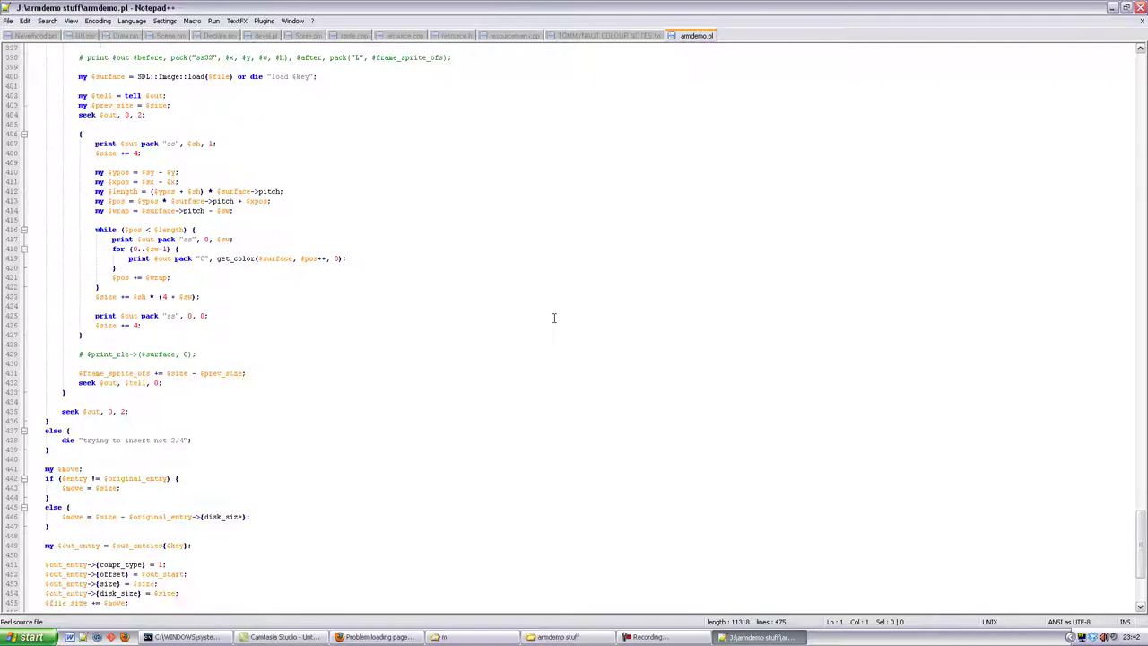
{"action": "scroll", "coordinate": [553, 317], "scroll_direction": "down", "scroll_amount": 7}
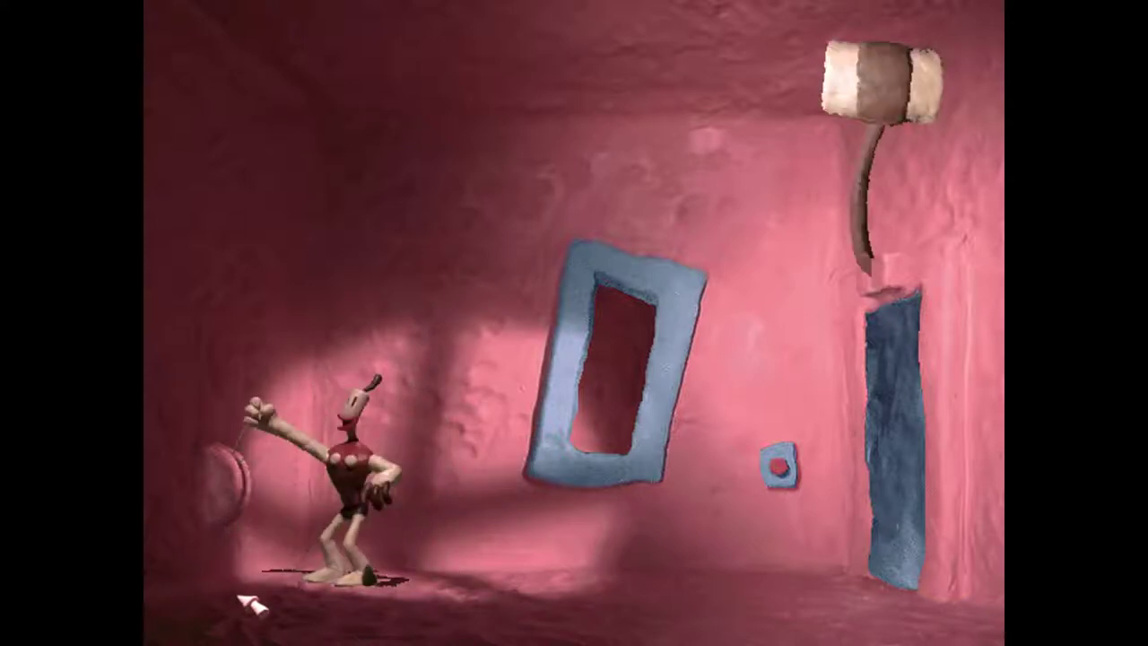
Have the clay character walk over and pull the lever on the pink room's left wall.
{"action": "left_click", "coordinate": [237, 491]}
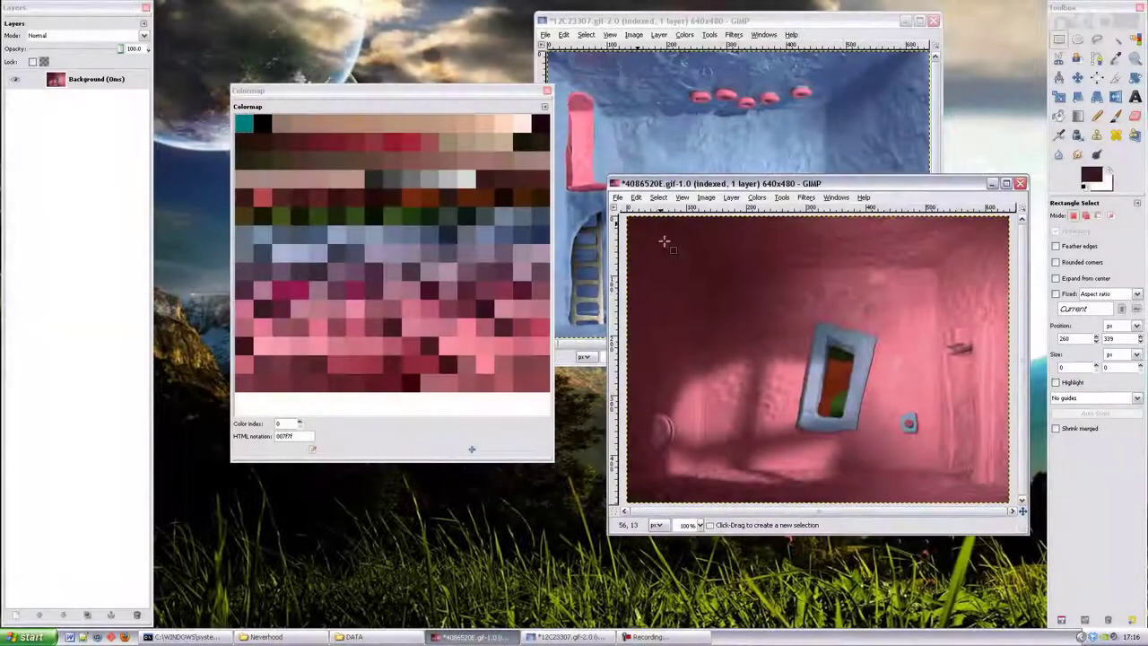
Pick the magenta palette colour and compare palette entry 54 in the pink and blue room images.
{"action": "left_click", "coordinate": [686, 101]}
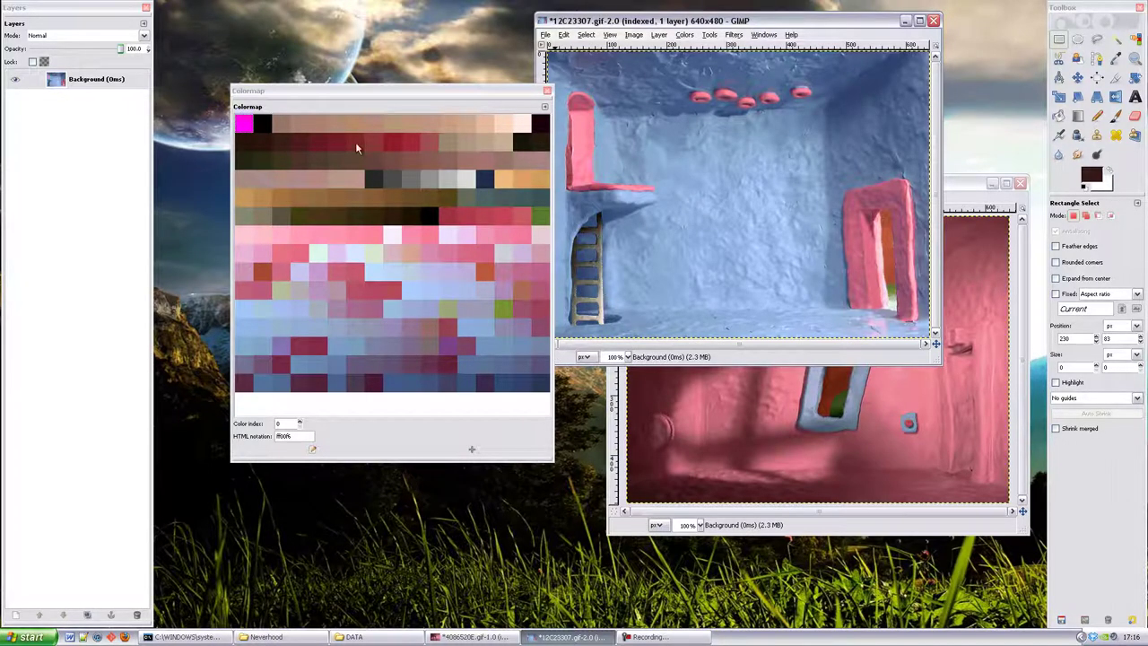
{"action": "left_click", "coordinate": [249, 126]}
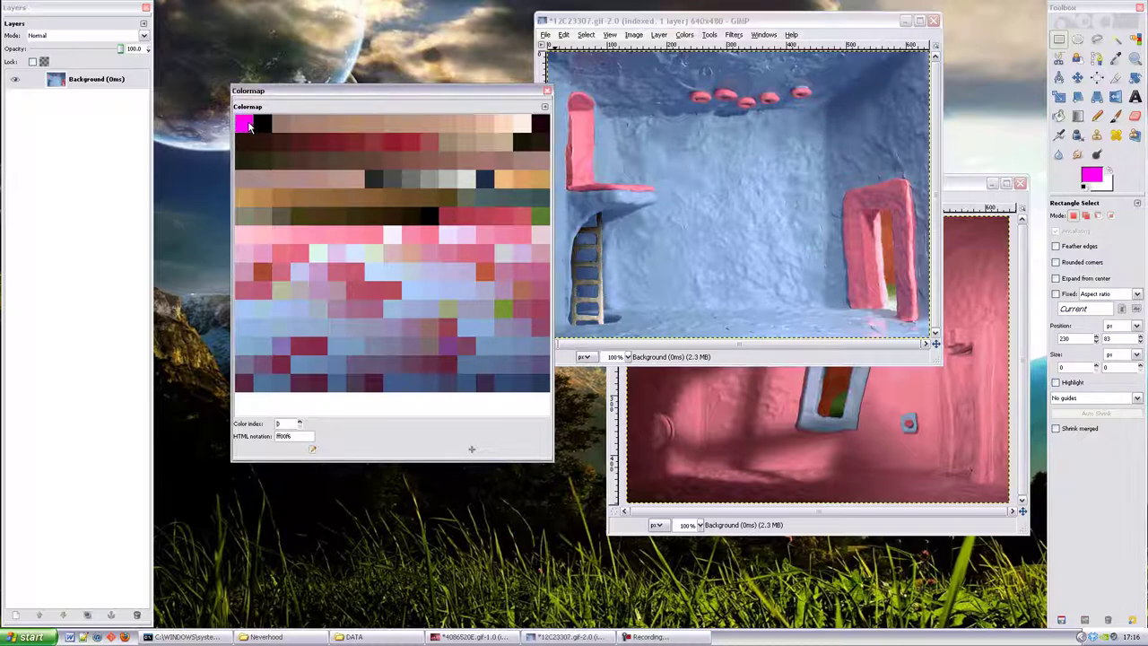
{"action": "left_click", "coordinate": [666, 399]}
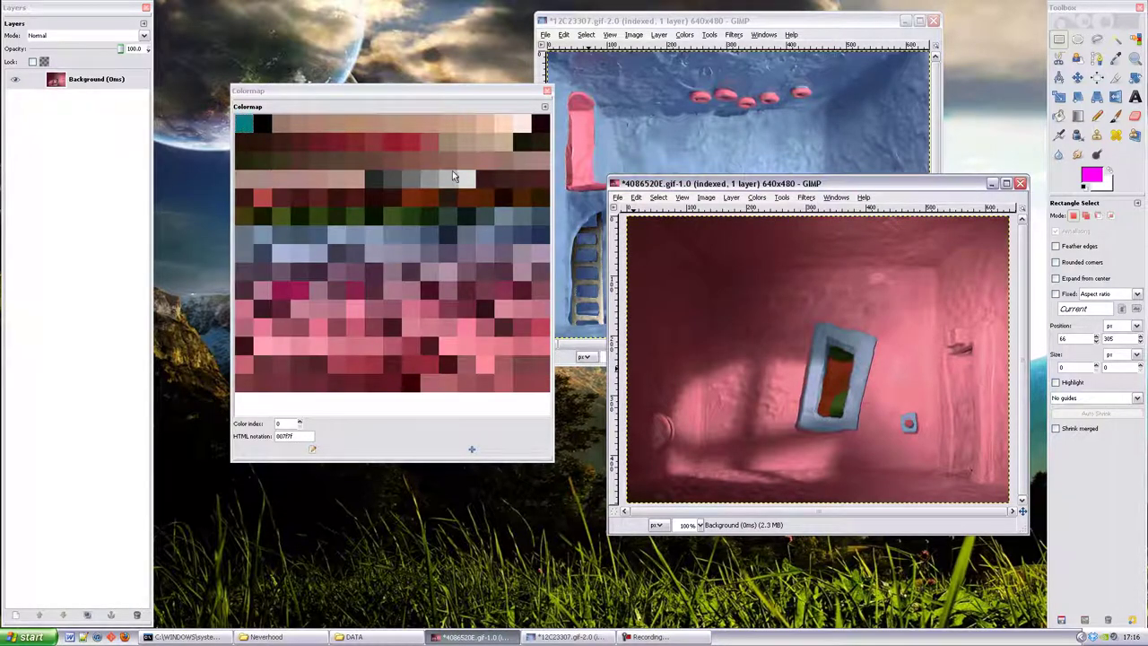
{"action": "left_click", "coordinate": [487, 180]}
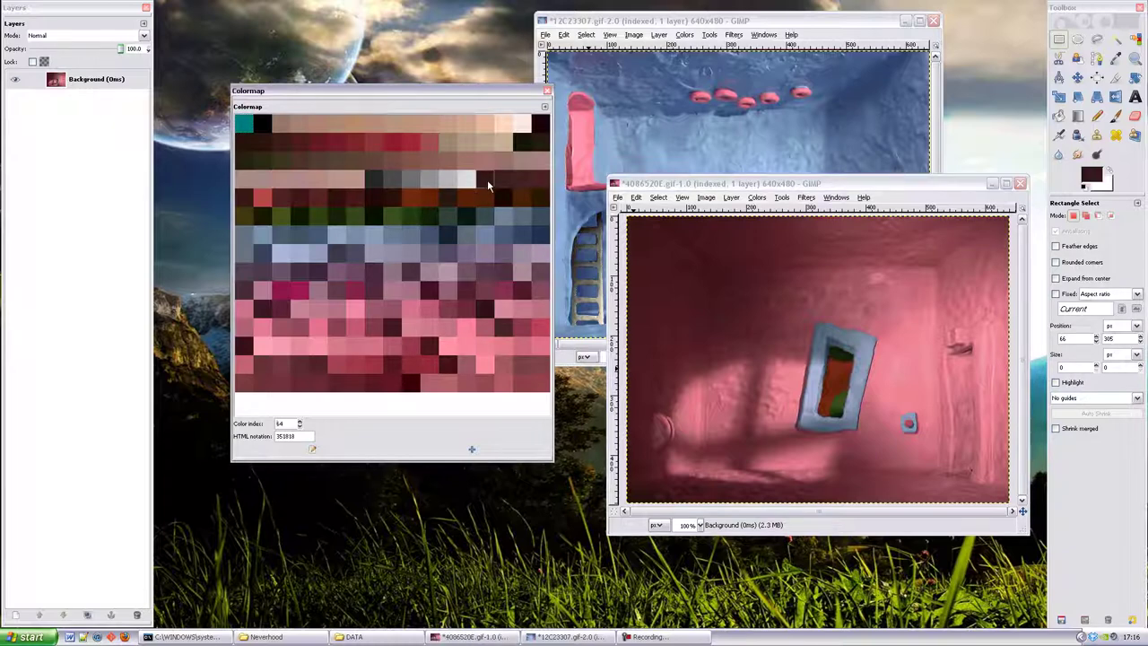
{"action": "left_click", "coordinate": [581, 152]}
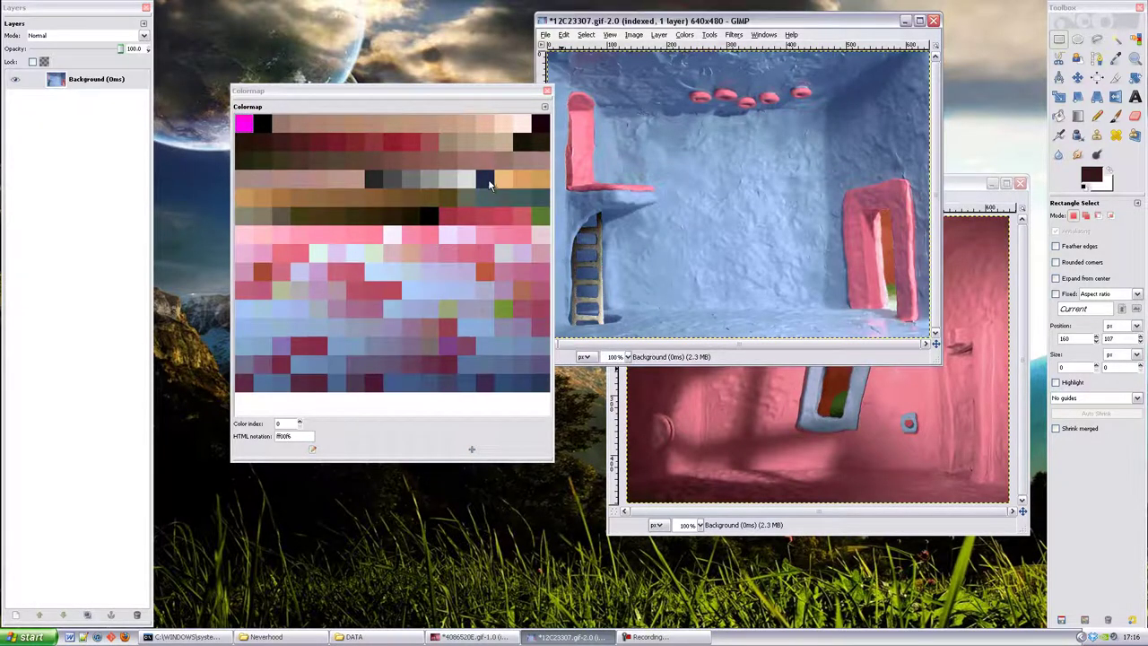
{"action": "left_click", "coordinate": [487, 186]}
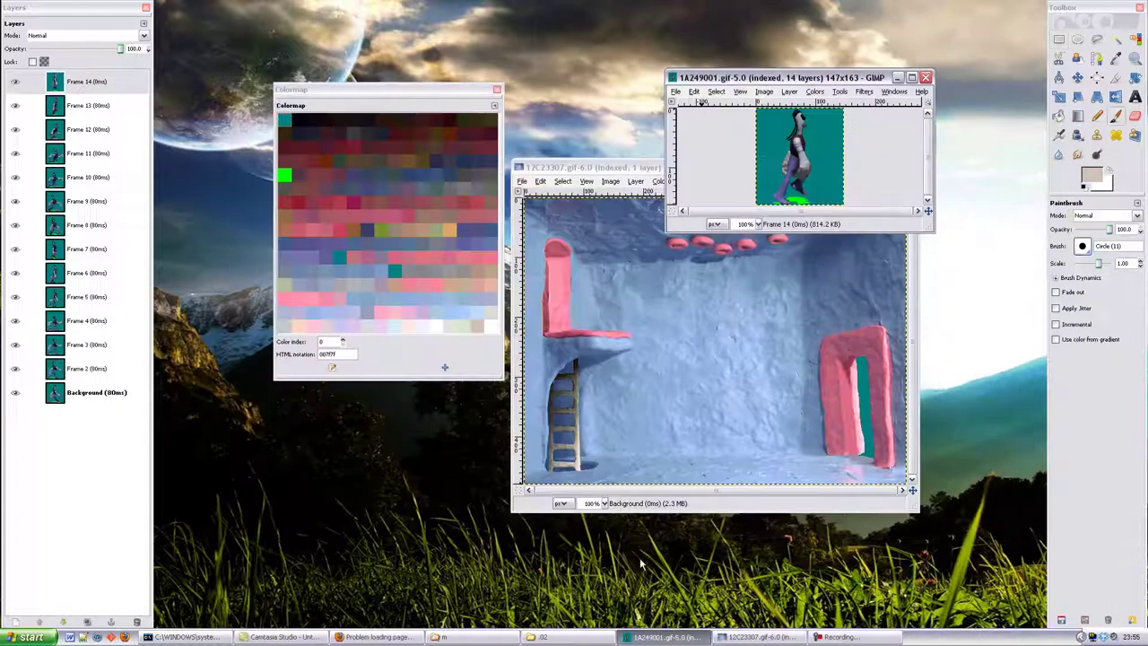
{"action": "left_click", "coordinate": [585, 170]}
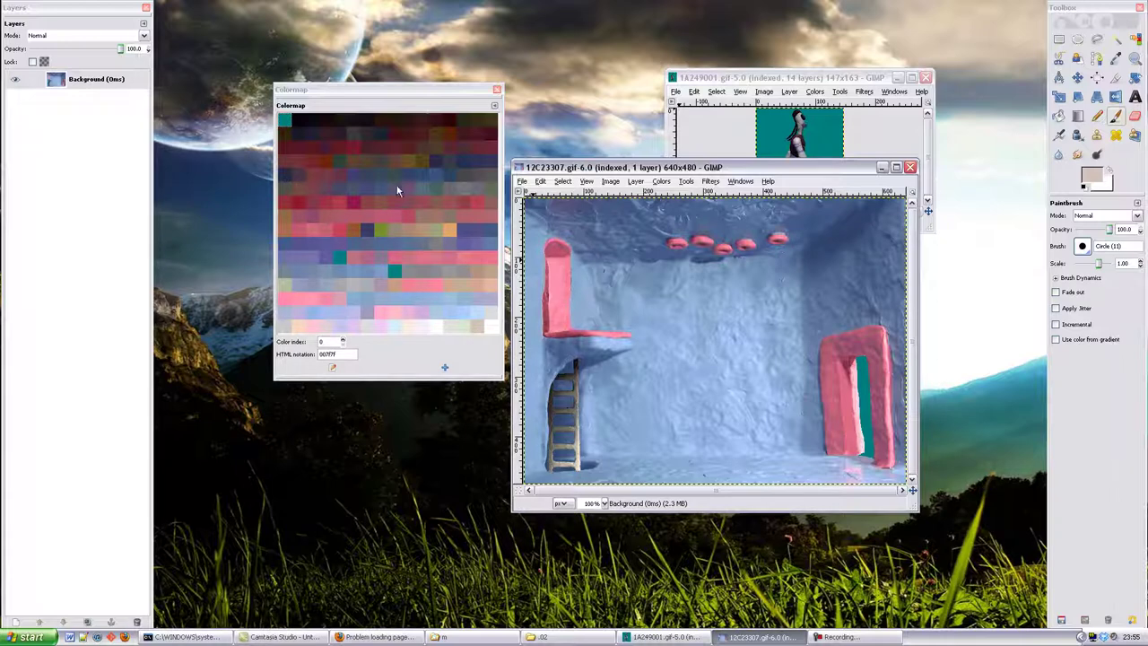
Flip between the 14-frame character animation and the room background, ending on the character animation.
{"action": "left_click", "coordinate": [706, 96]}
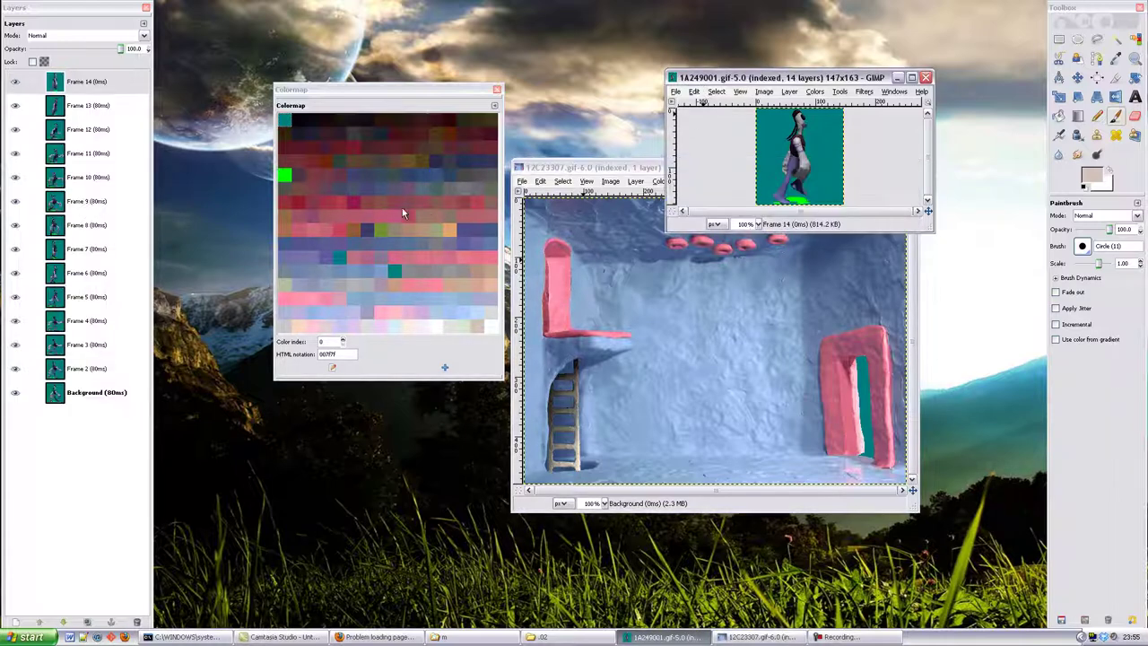
{"action": "left_click", "coordinate": [588, 171]}
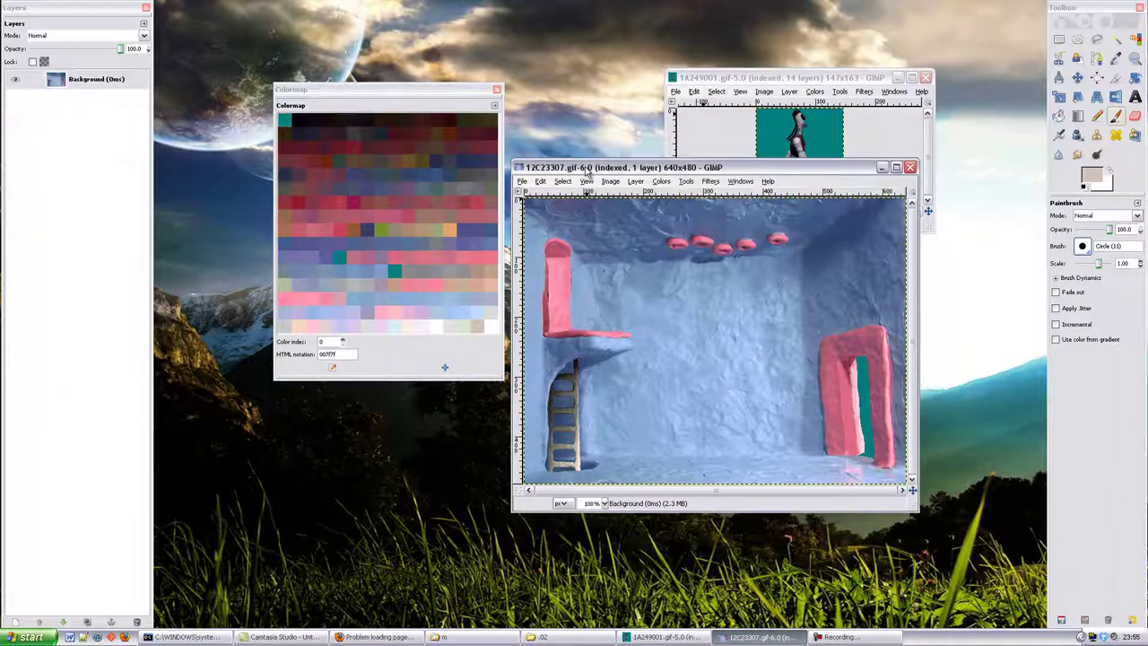
{"action": "left_click", "coordinate": [708, 81]}
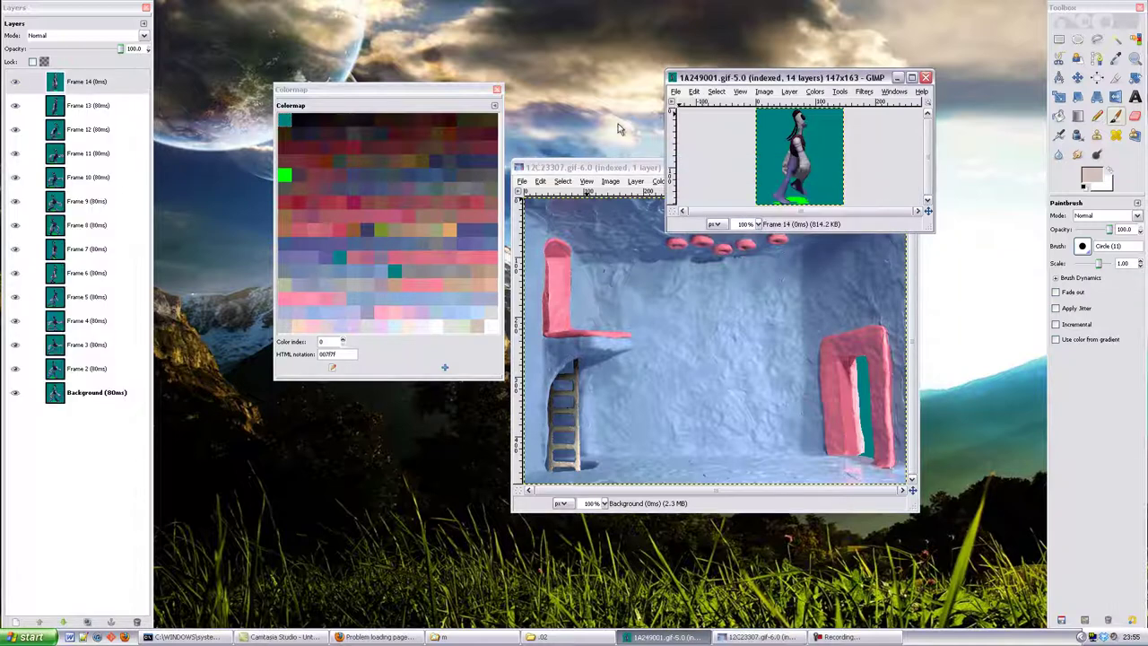
{"action": "left_click", "coordinate": [559, 170]}
{"action": "left_click", "coordinate": [696, 81]}
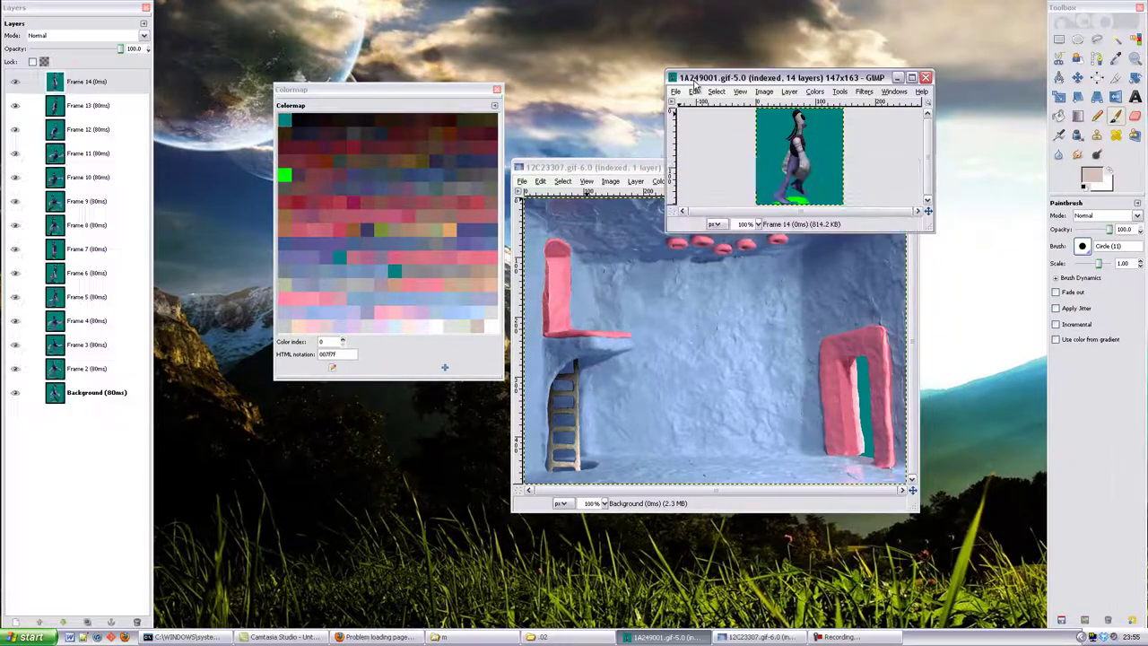
{"action": "left_click", "coordinate": [542, 168]}
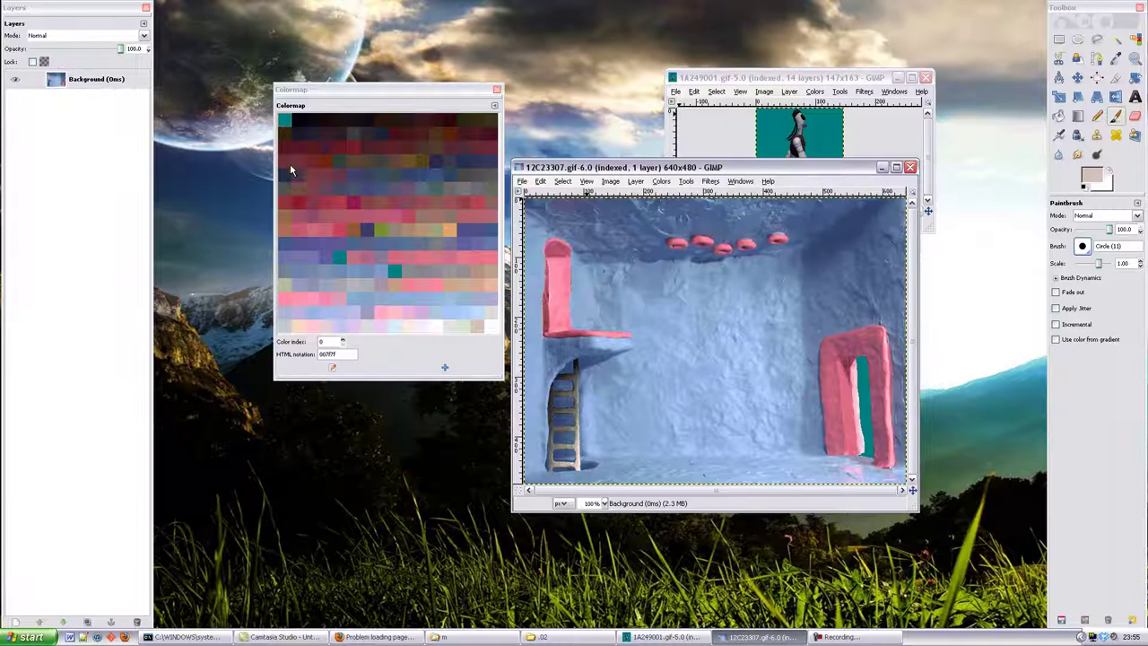
{"action": "left_click", "coordinate": [711, 105]}
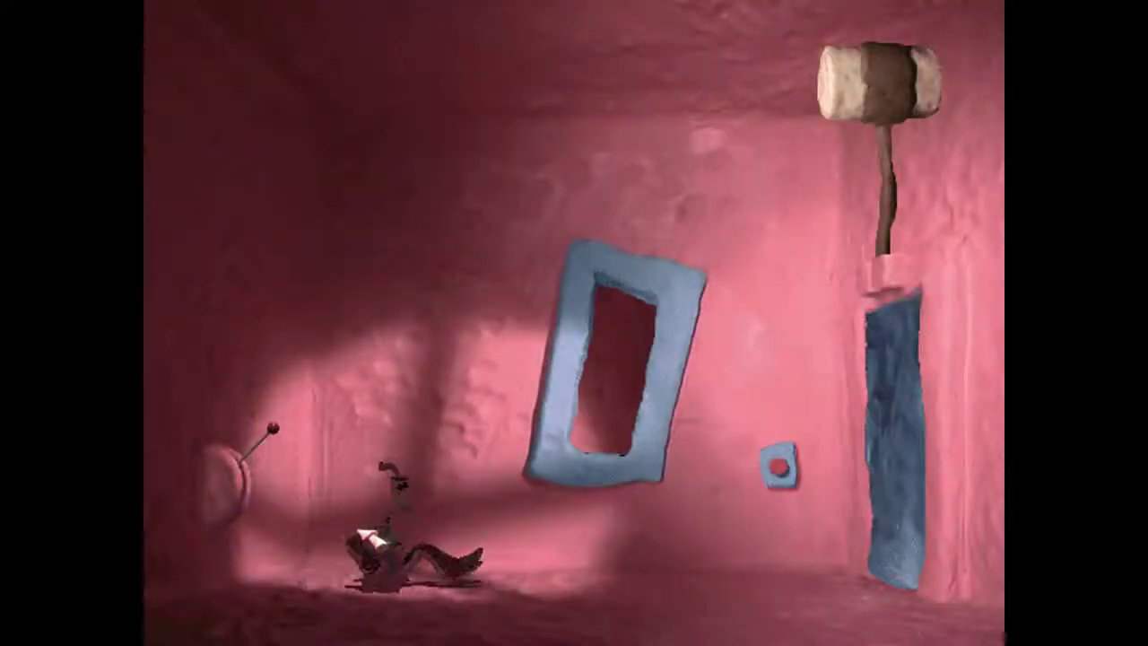
Walk the character to the wall lever, then right through the blue frame into the ring room.
{"action": "left_click", "coordinate": [215, 475]}
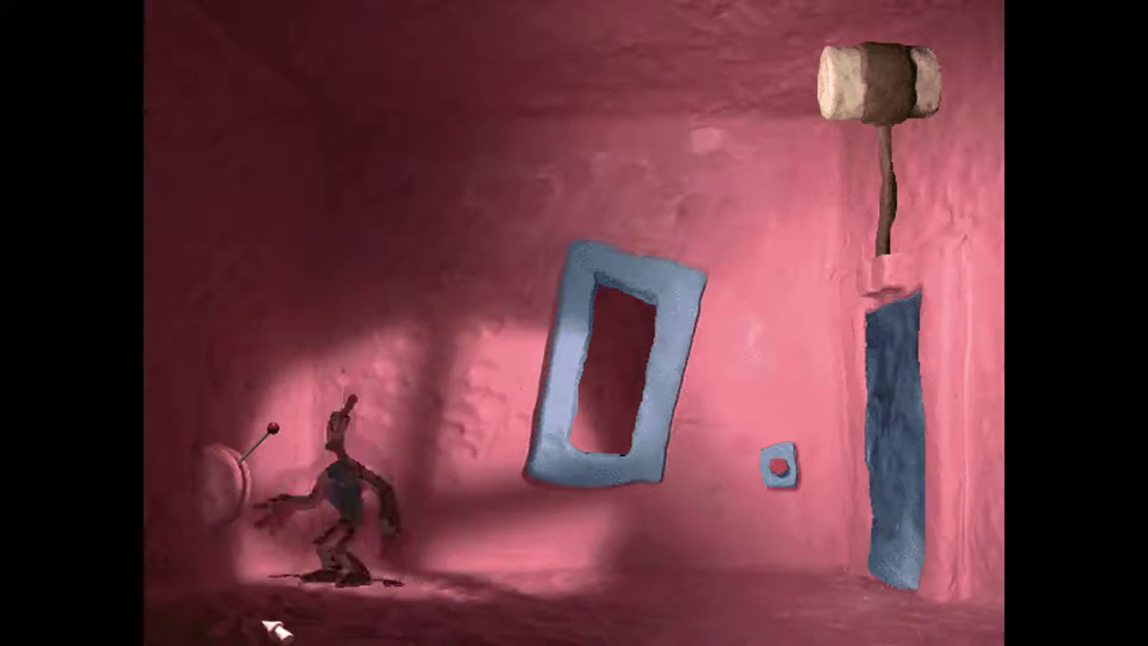
{"action": "left_click", "coordinate": [827, 543]}
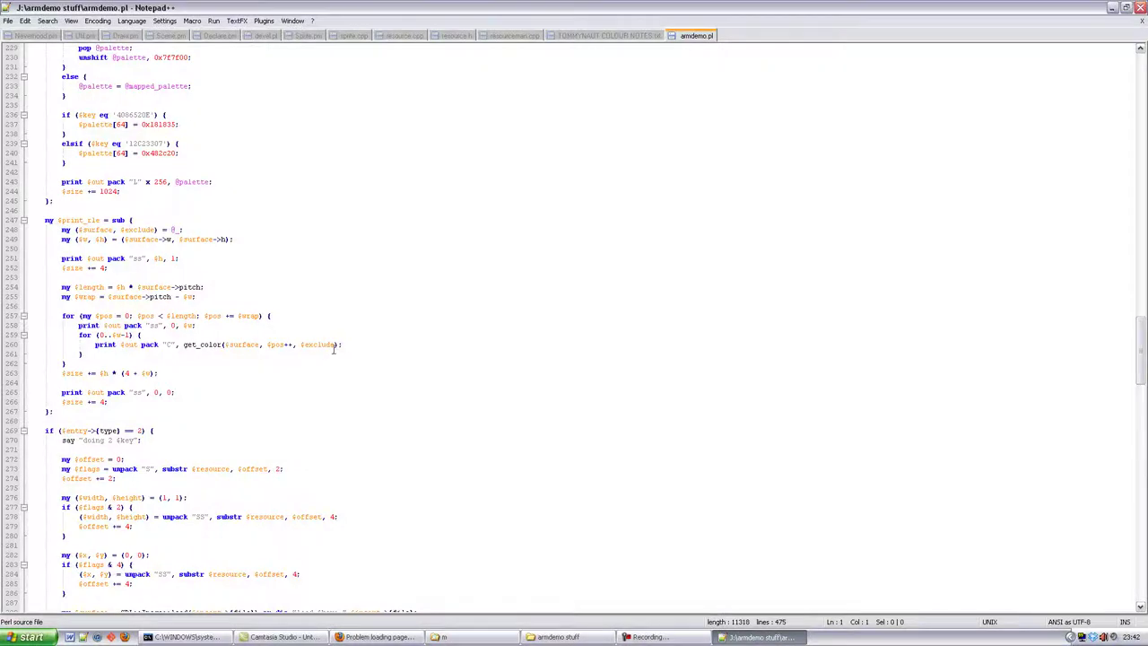
Replace get_color($surface, $pos++, 0) on line 419 with a constant 0.
{"action": "left_click", "coordinate": [338, 350]}
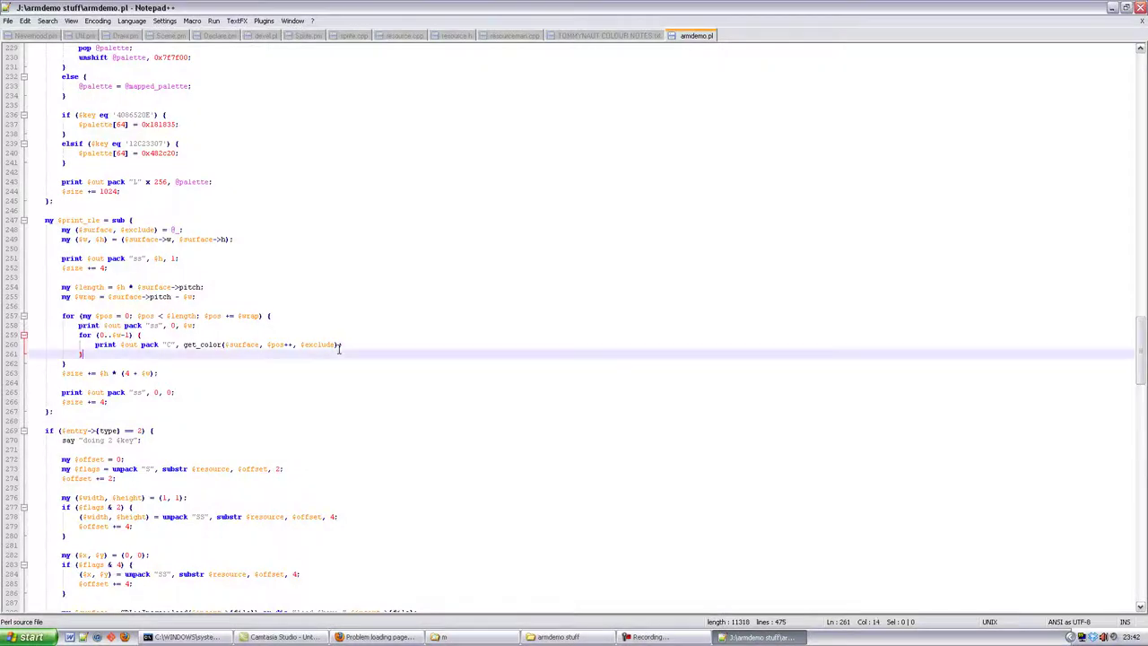
{"action": "left_click", "coordinate": [339, 344]}
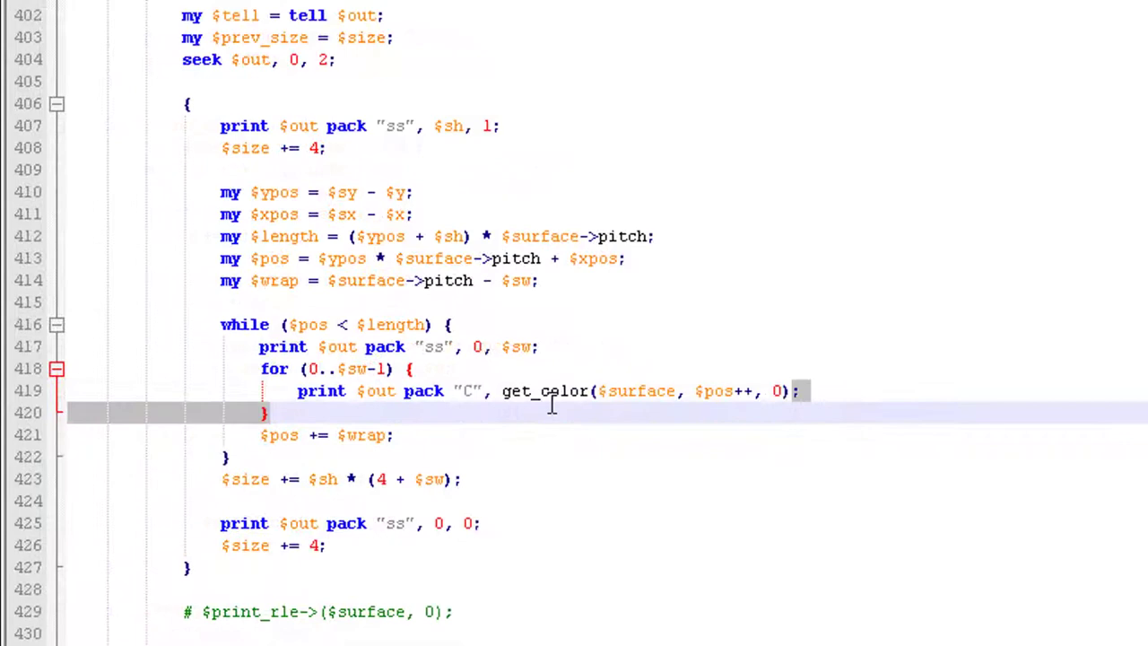
{"action": "left_click_drag", "start_coordinate": [551, 405], "coordinate": [515, 401]}
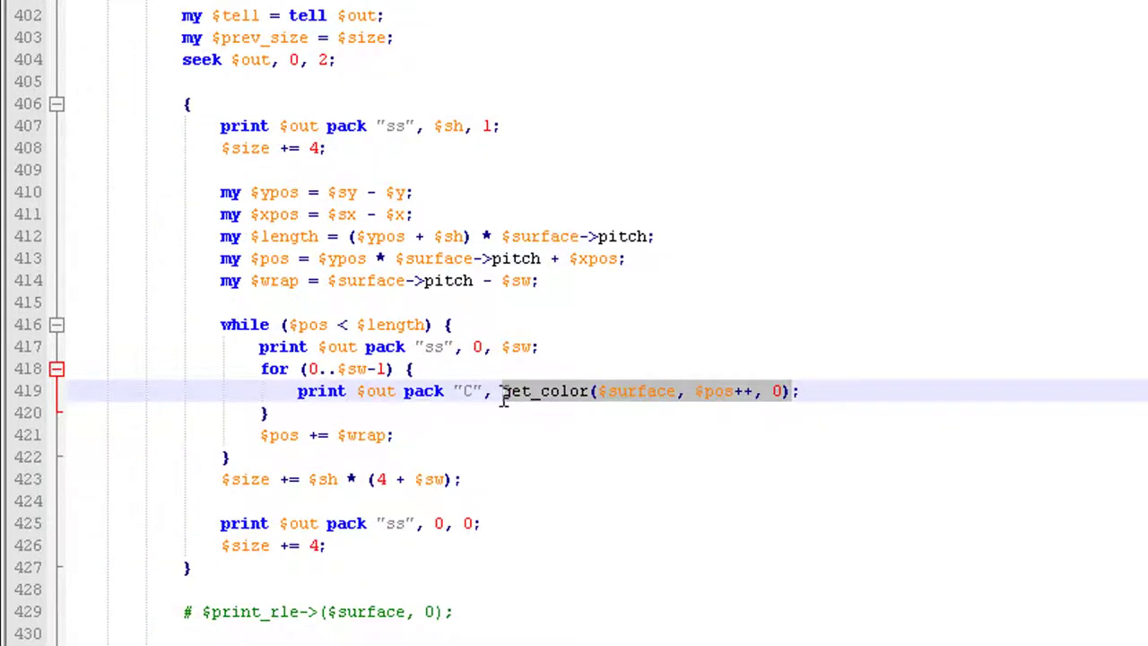
{"action": "type", "text": "0"}
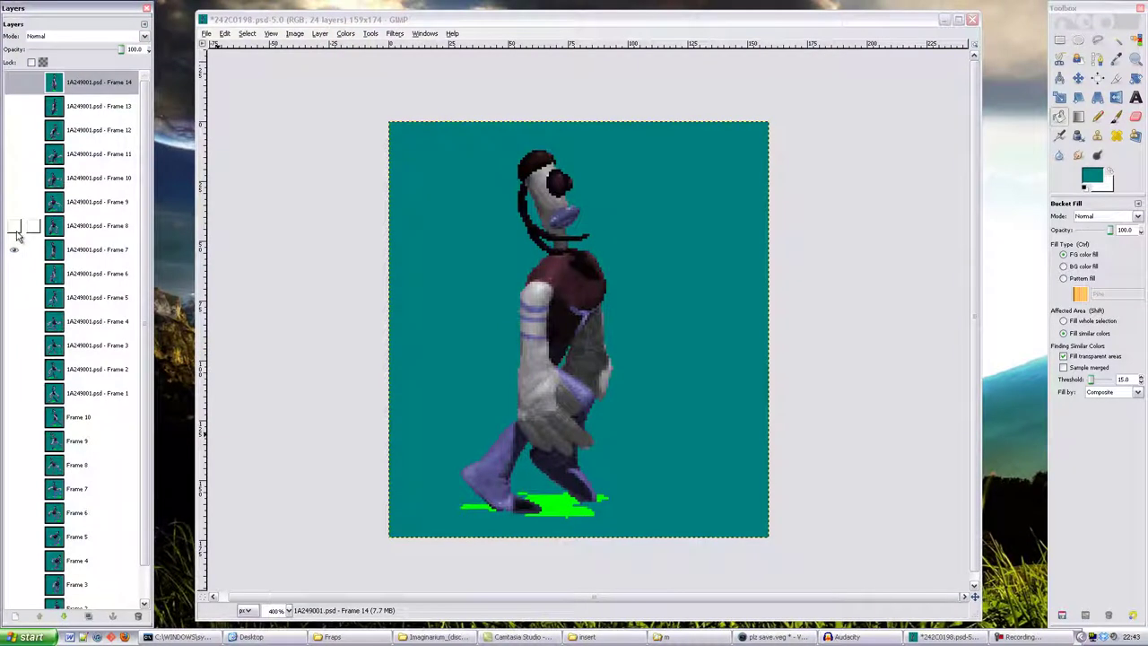
Show walk-cycle Frames 8 through 14 one at a time in the Layers dialog.
{"action": "left_click", "coordinate": [16, 233], "text": "shift"}
{"action": "left_click", "coordinate": [16, 205], "text": "shift"}
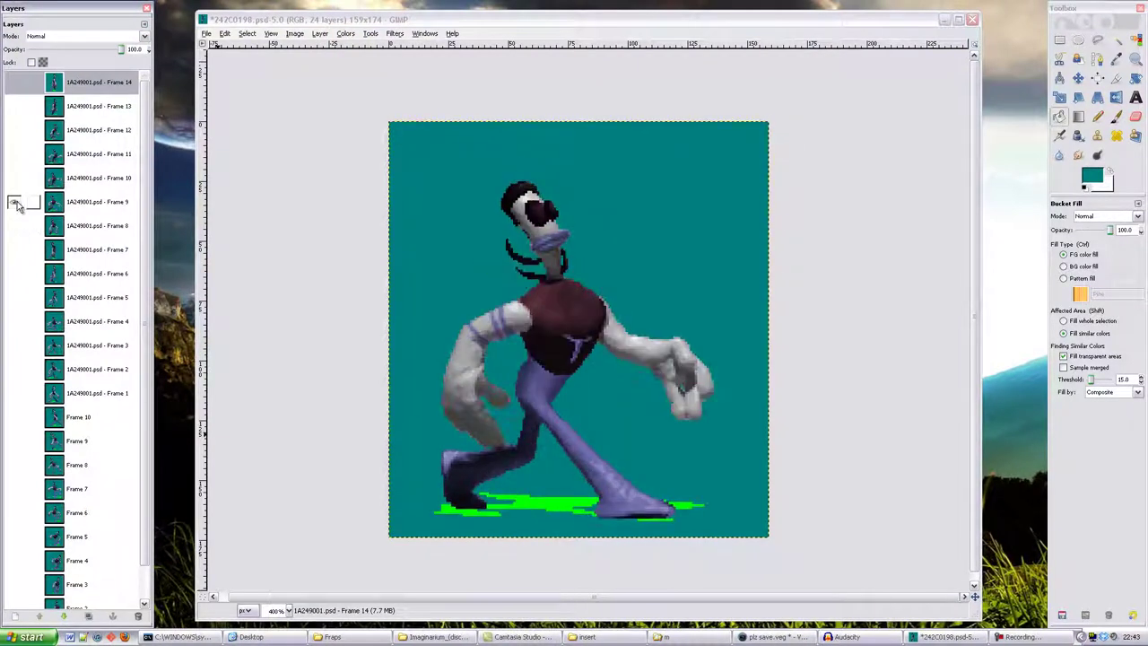
{"action": "left_click", "coordinate": [15, 179], "text": "shift"}
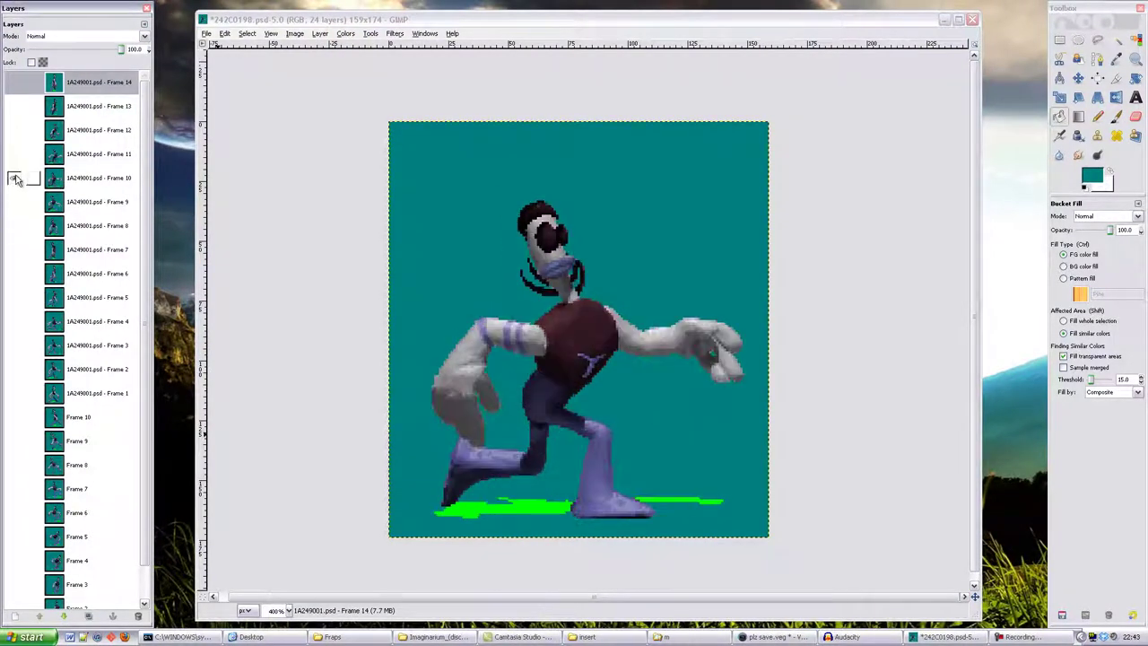
{"action": "left_click", "coordinate": [15, 156], "text": "shift"}
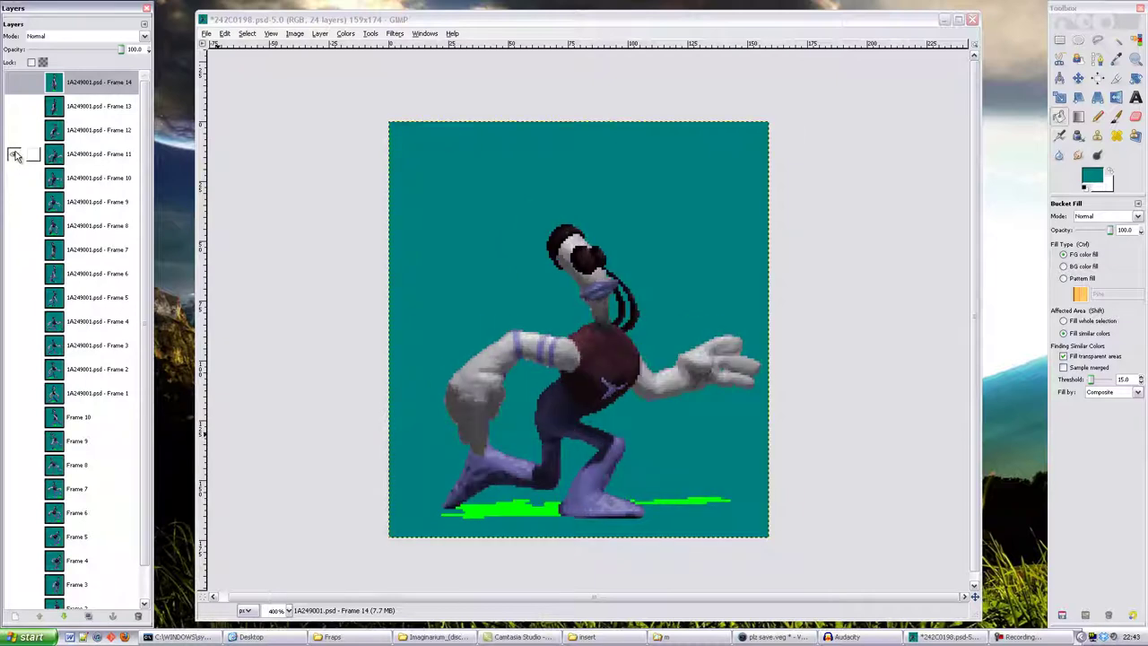
{"action": "left_click", "coordinate": [16, 131], "text": "shift"}
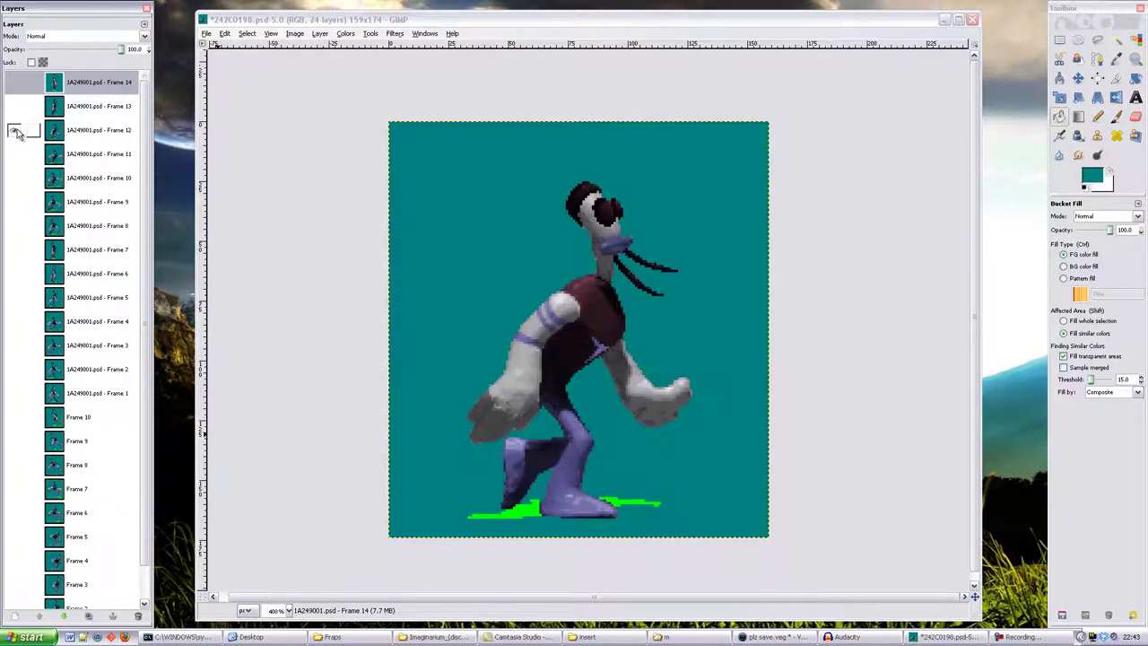
{"action": "left_click", "coordinate": [15, 108], "text": "shift"}
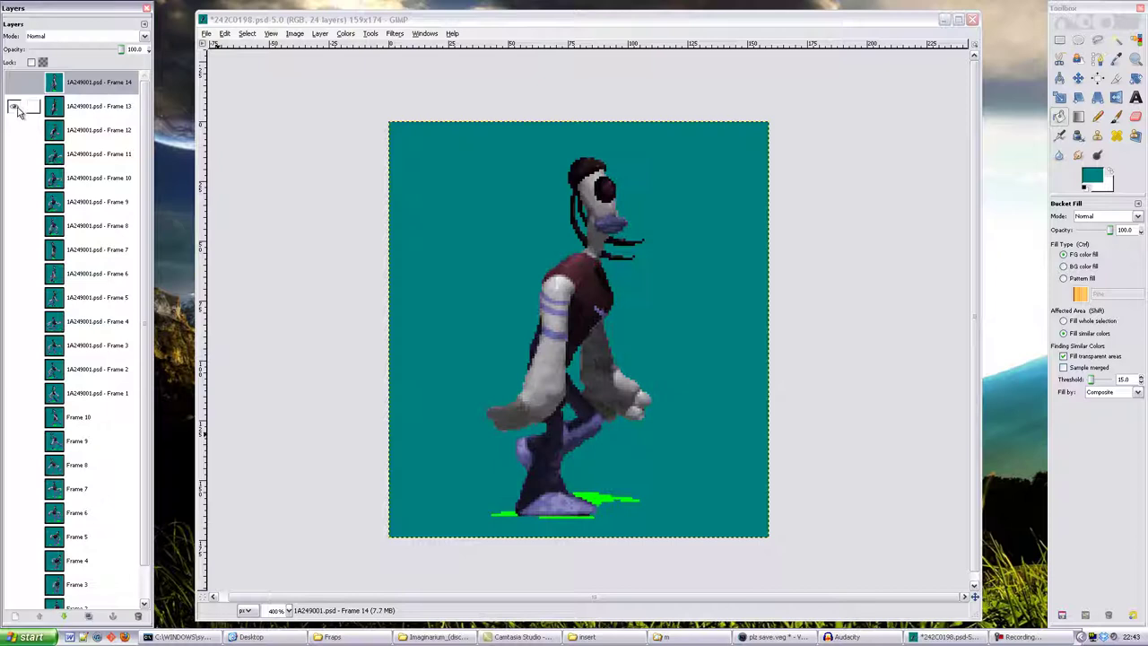
{"action": "left_click", "coordinate": [15, 83], "text": "shift"}
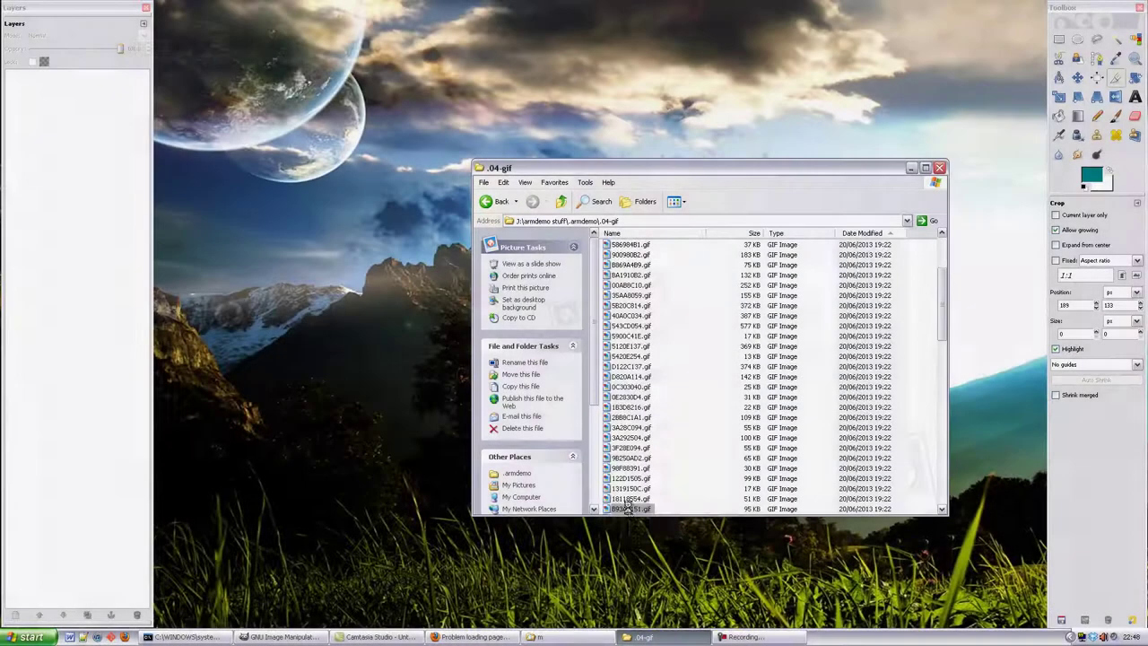
Open B93AB151.gif with Edit with GIMP, close the .04-gif folder, and move the GIMP window left.
{"action": "right_click", "coordinate": [629, 508]}
{"action": "left_click", "coordinate": [671, 288]}
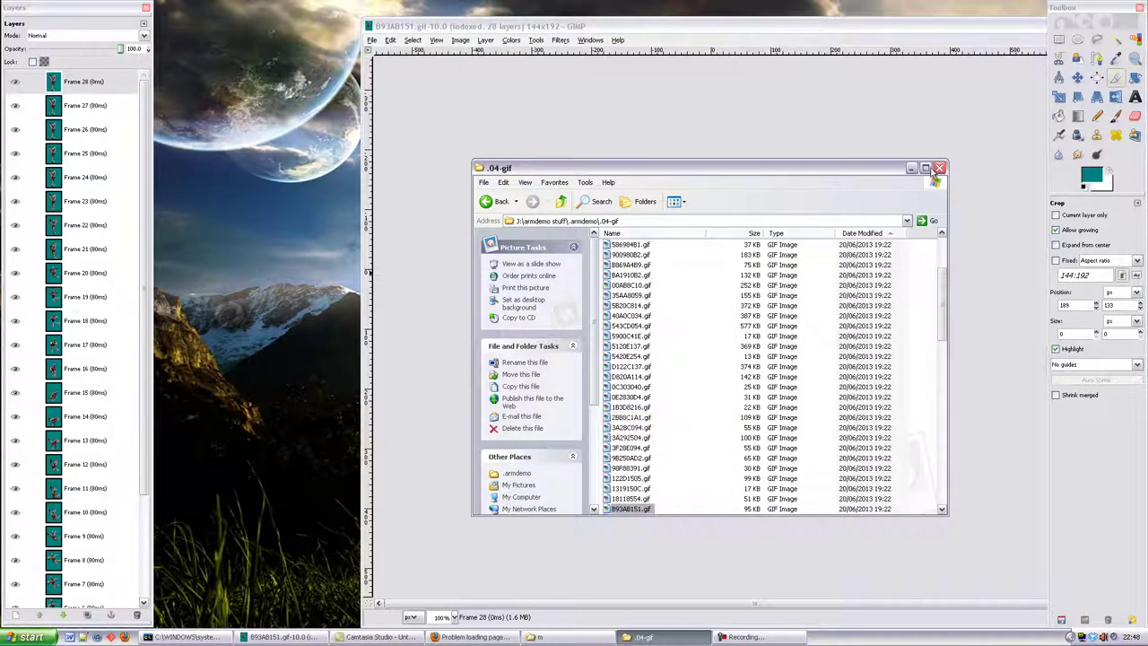
{"action": "left_click", "coordinate": [938, 169]}
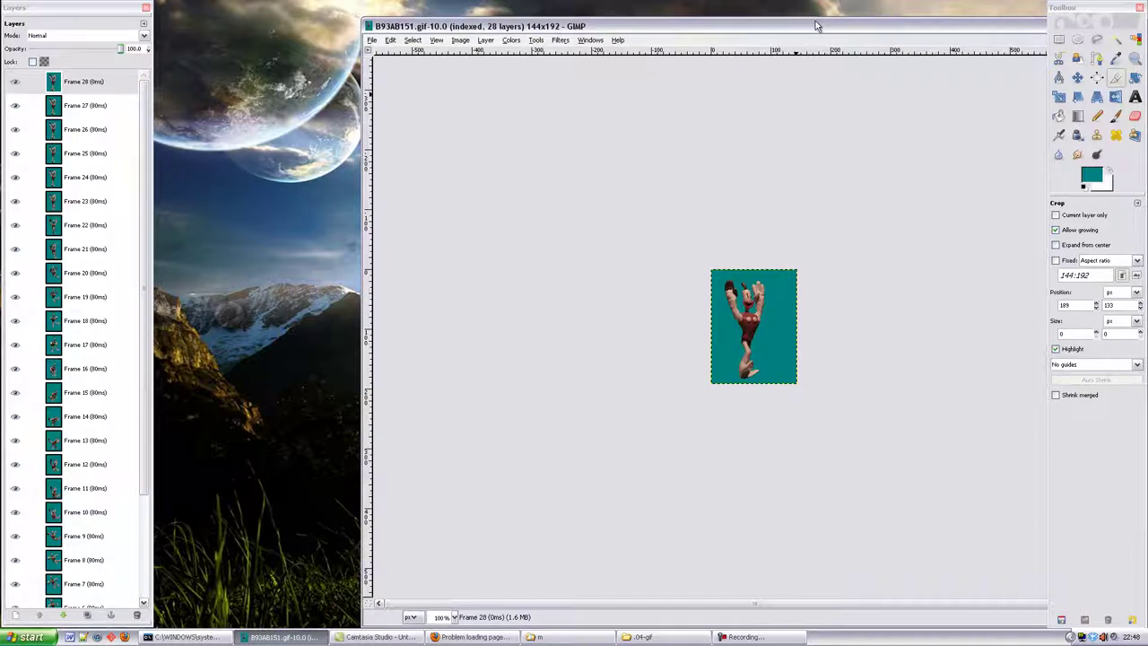
{"action": "left_click_drag", "start_coordinate": [816, 26], "coordinate": [661, 19]}
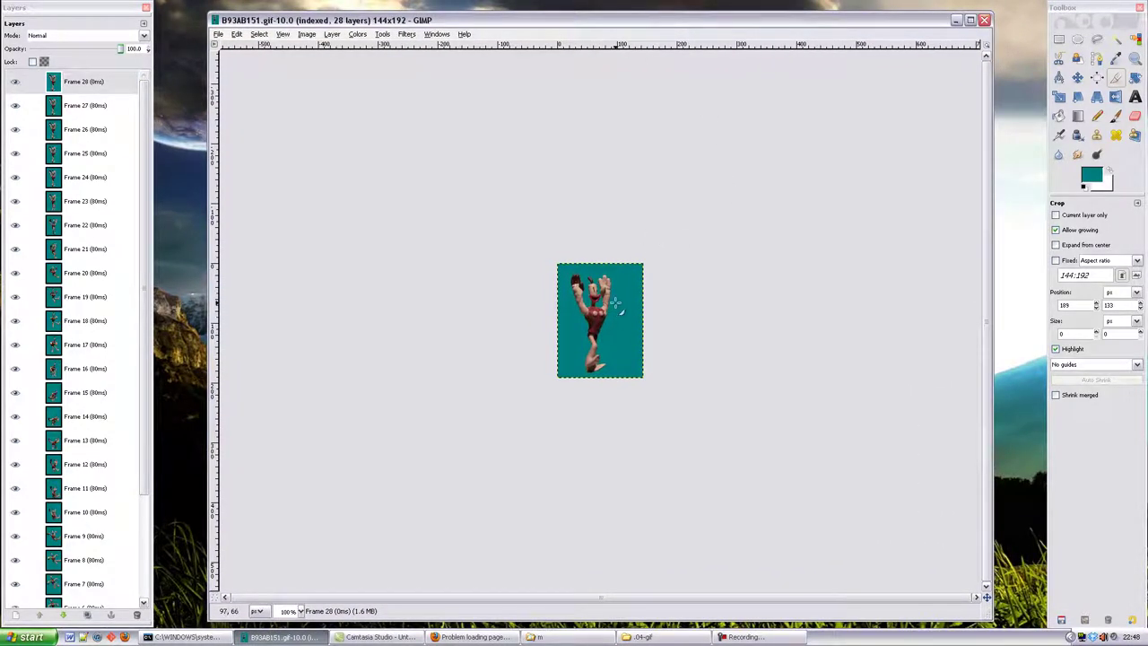
Export B93AB151.gif as an animated GIF into the .armdemo insert folder.
{"action": "scroll", "coordinate": [614, 302], "scroll_direction": "up", "scroll_amount": 3}
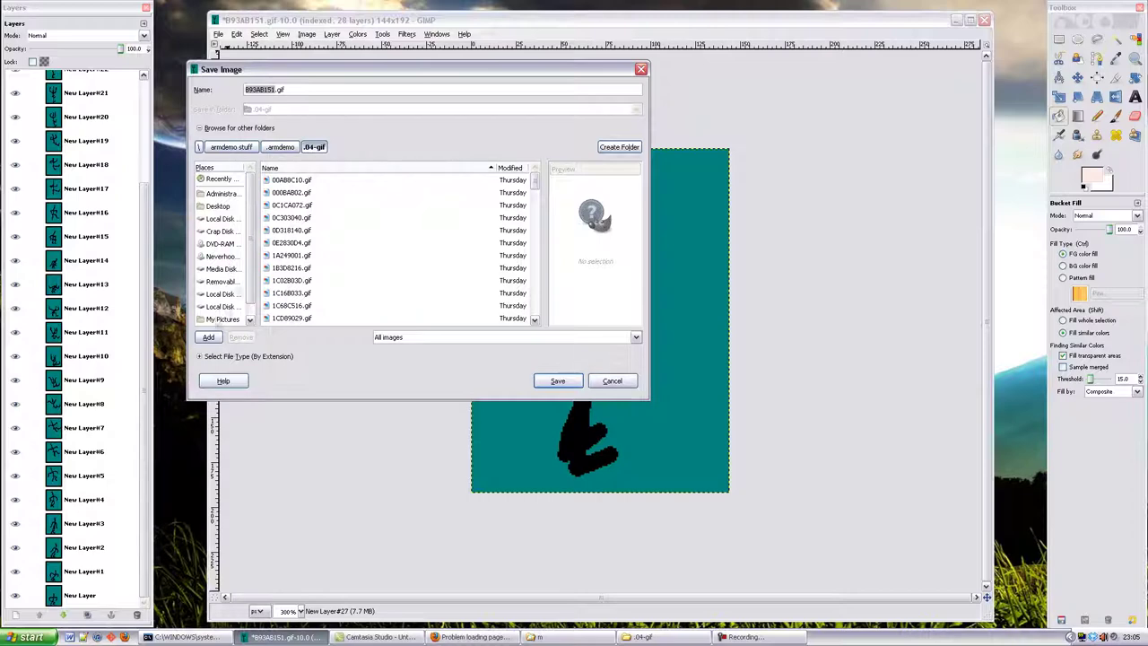
{"action": "left_click", "coordinate": [280, 149]}
{"action": "double_click", "coordinate": [280, 189]}
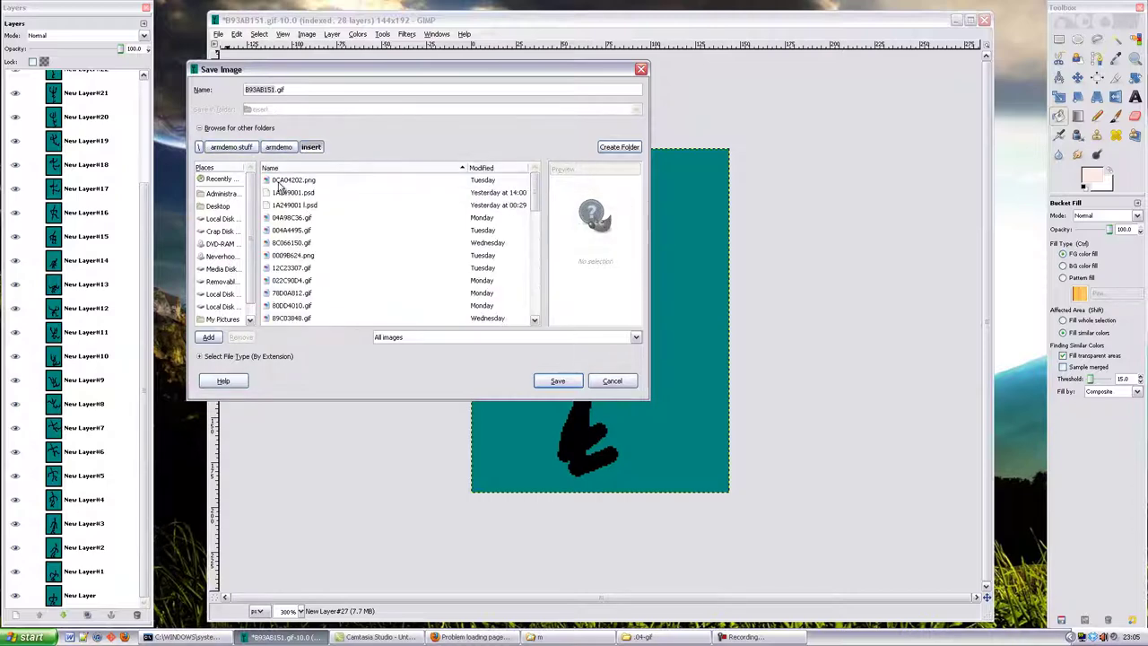
{"action": "left_click", "coordinate": [558, 381]}
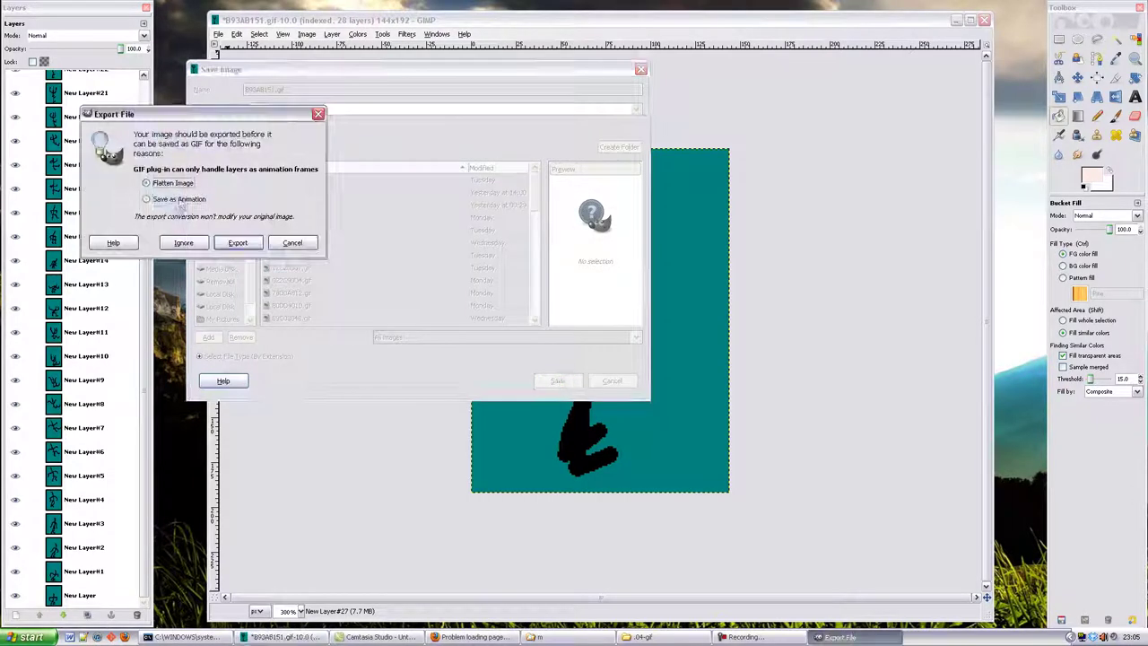
{"action": "left_click", "coordinate": [242, 241]}
{"action": "left_click", "coordinate": [251, 328]}
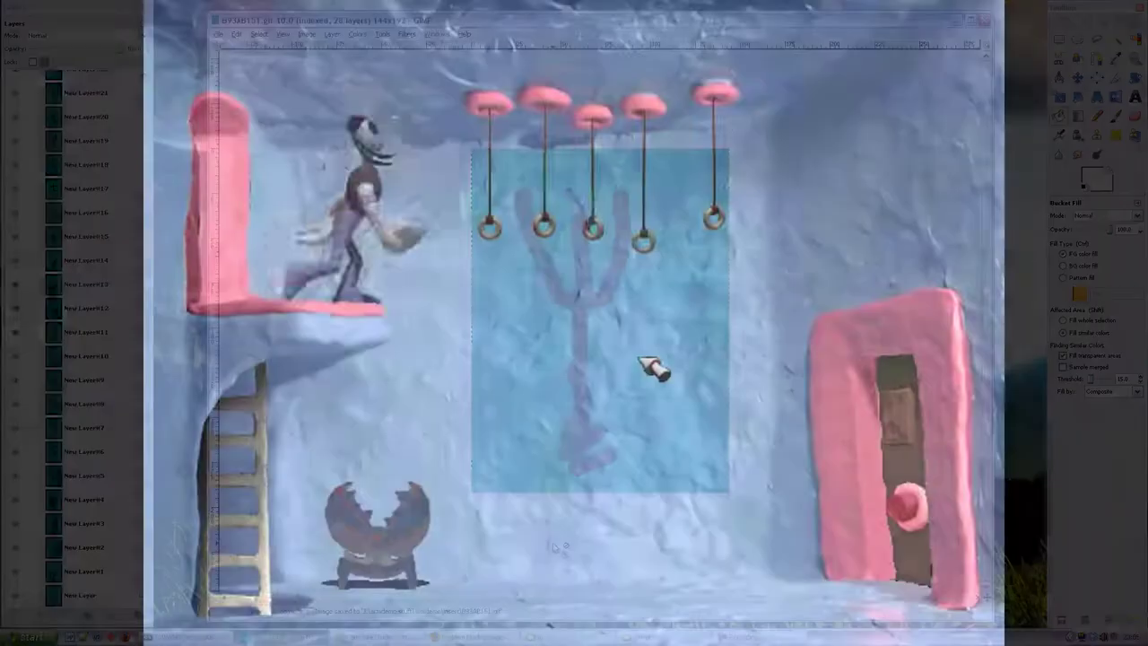